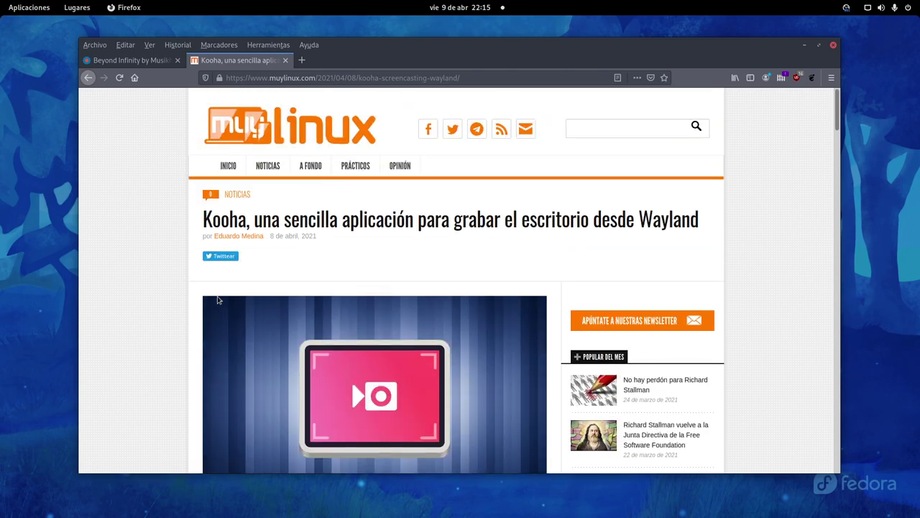
- Look through the Kooha article, including its interface screenshots and KDE Plasma section, and open its Flathub link
scroll(277, 285, "down", 6)
scroll(274, 281, "down", 3)
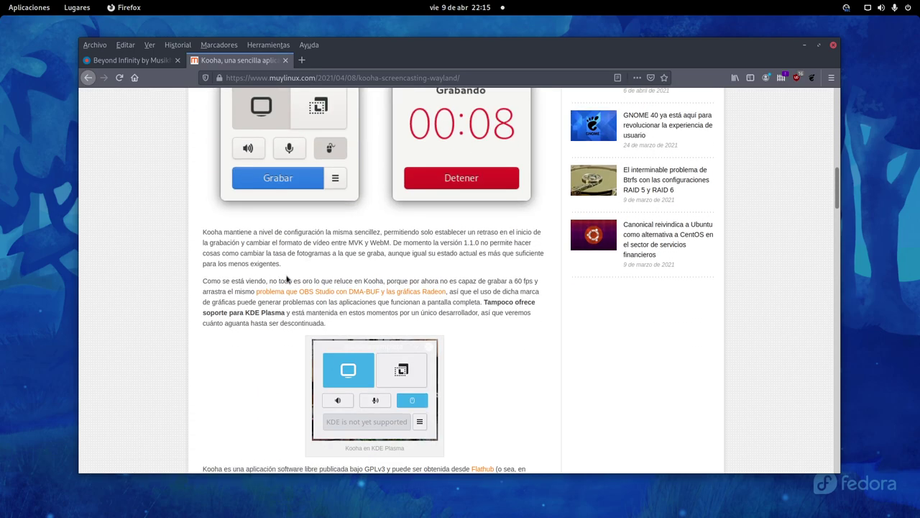
scroll(276, 275, "up", 3)
scroll(305, 270, "down", 2)
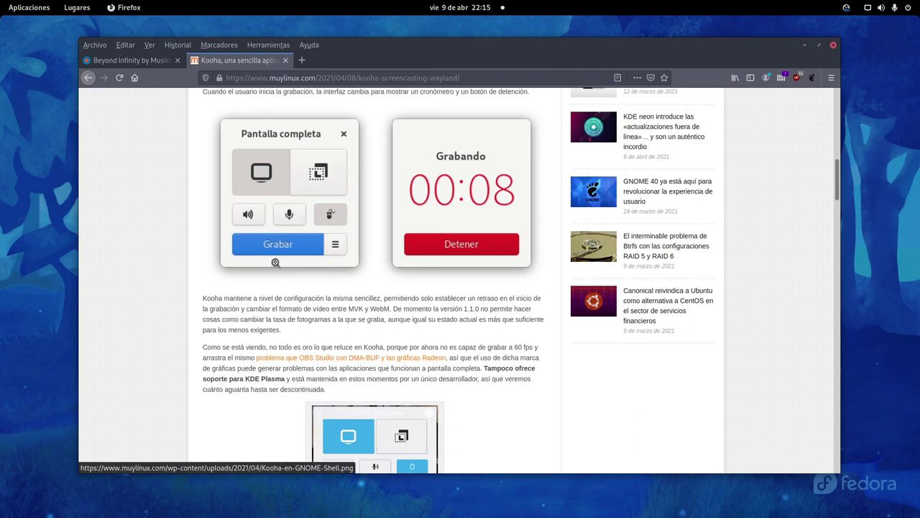
scroll(278, 262, "down", 3)
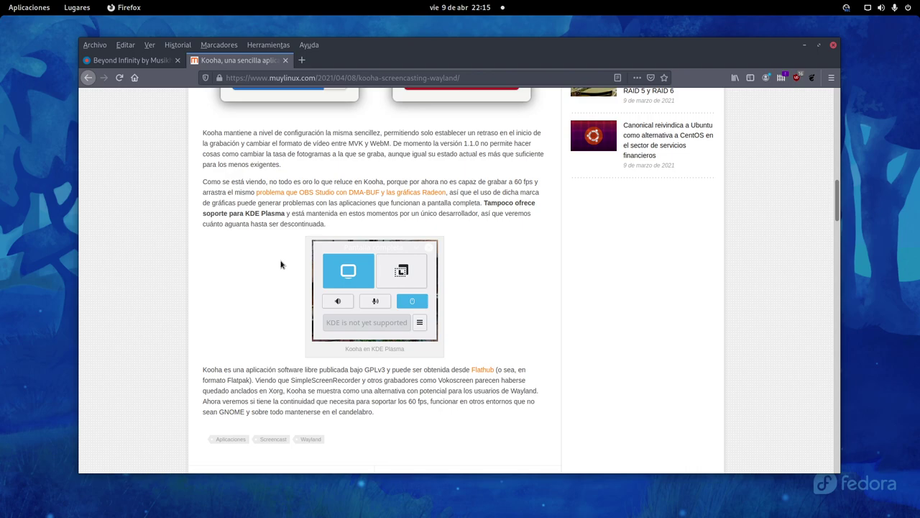
scroll(282, 266, "down", 3)
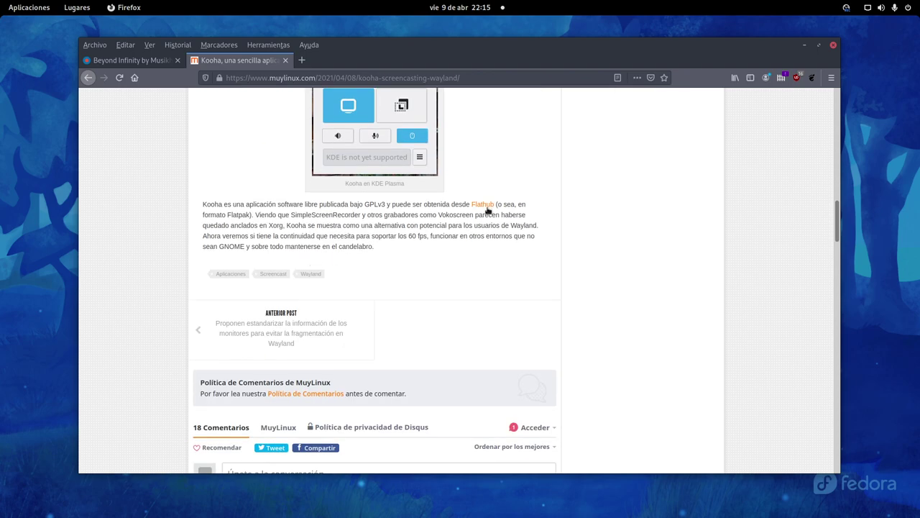
left_click(488, 208)
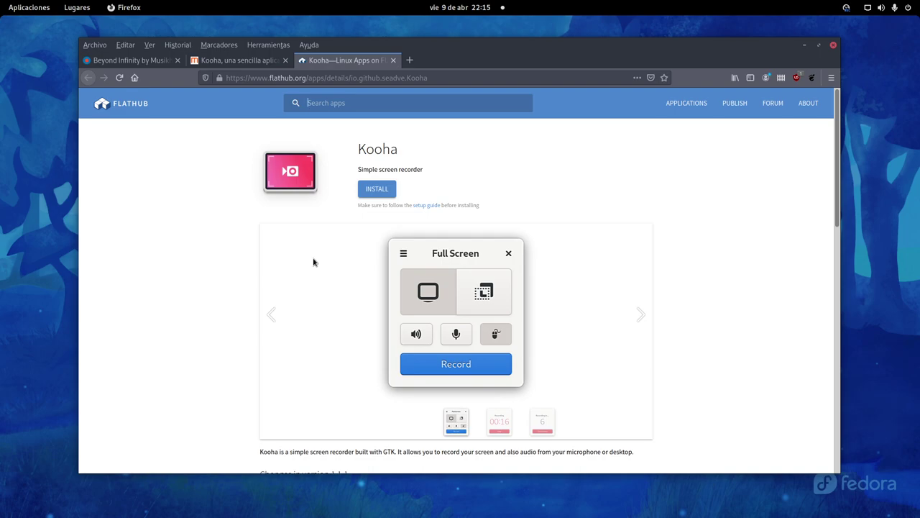
- Review Kooha's Flathub page, checking the version changes, additional information and command line install instructions
scroll(315, 258, "down", 5)
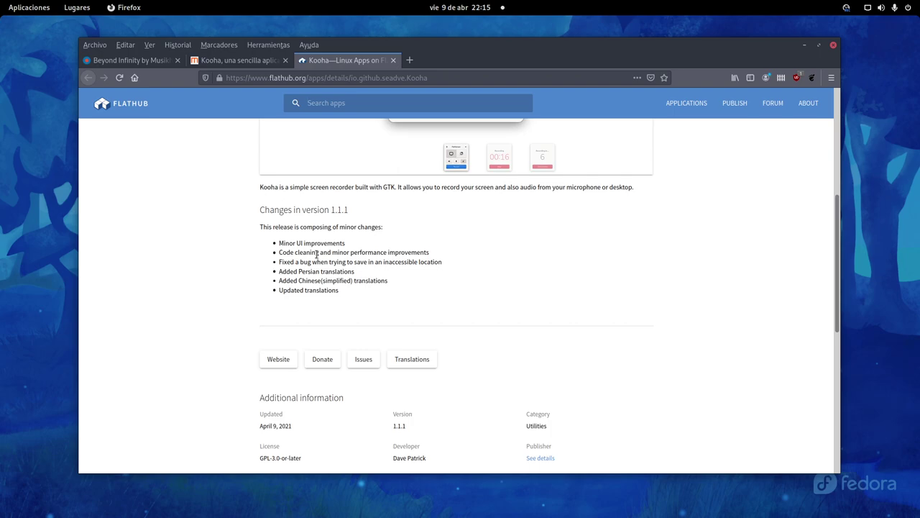
scroll(316, 254, "down", 3)
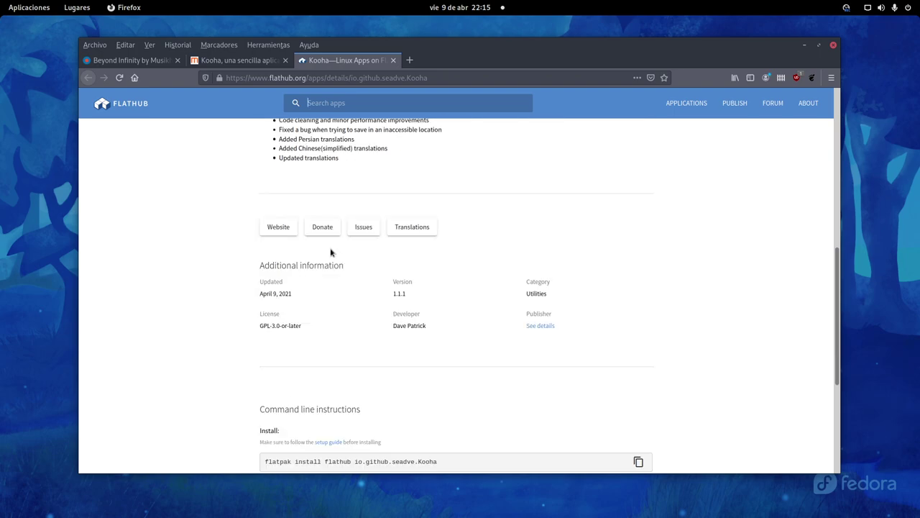
scroll(330, 251, "up", 10)
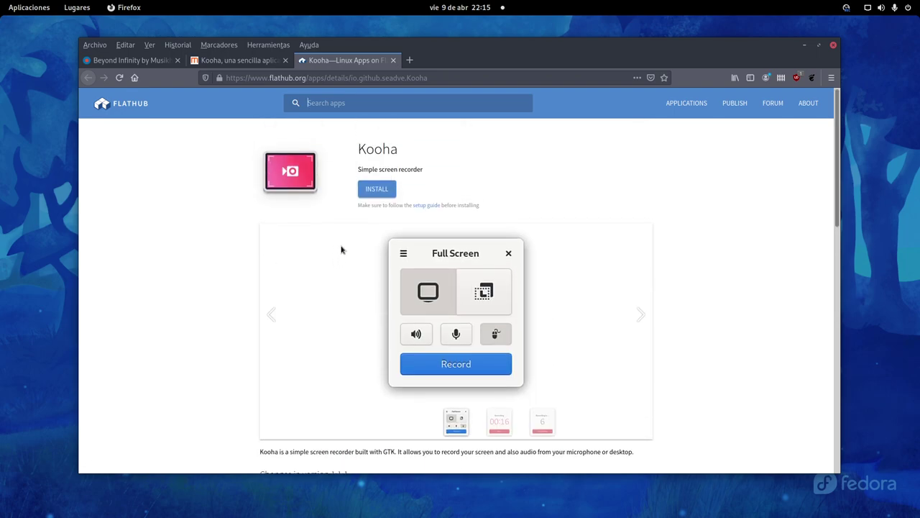
- Return to the MuyLinux article and look back over Kooha's description as a screen recorder for Wayland
left_click(238, 60)
scroll(491, 248, "up", 5)
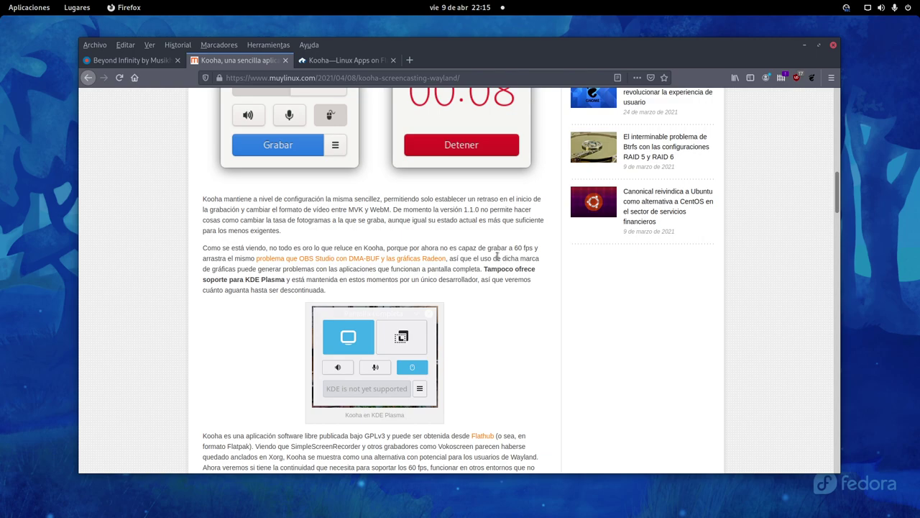
scroll(497, 255, "up", 4)
scroll(497, 257, "up", 8)
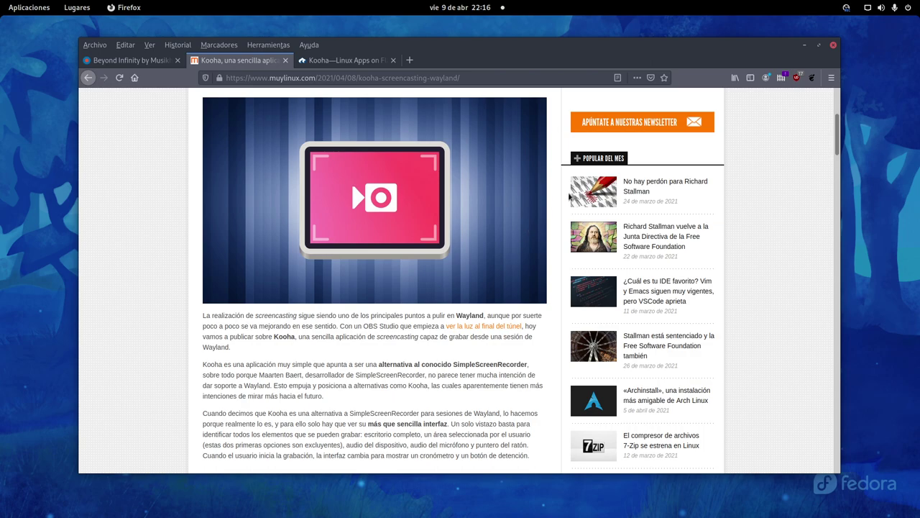
- Minimize the browser, search the system for "ko" and launch Kooha
left_click(805, 45)
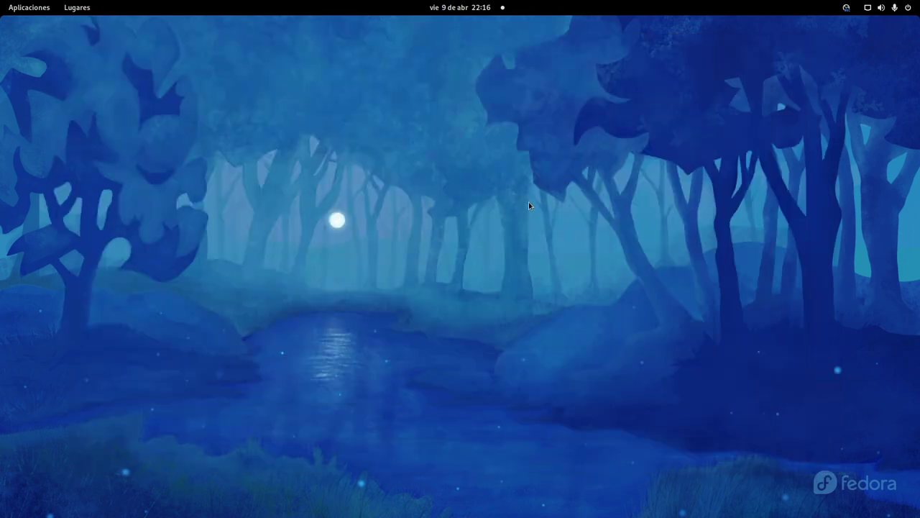
mouse_move(1, 2)
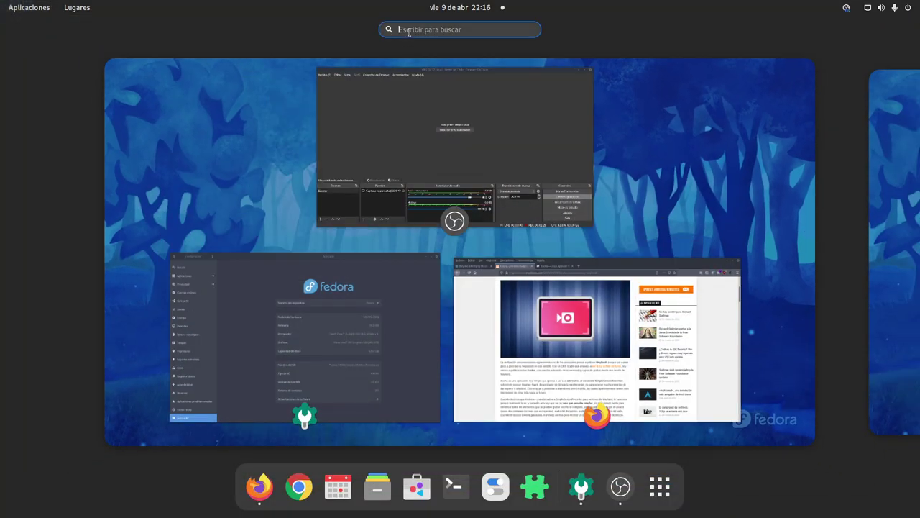
type("ko")
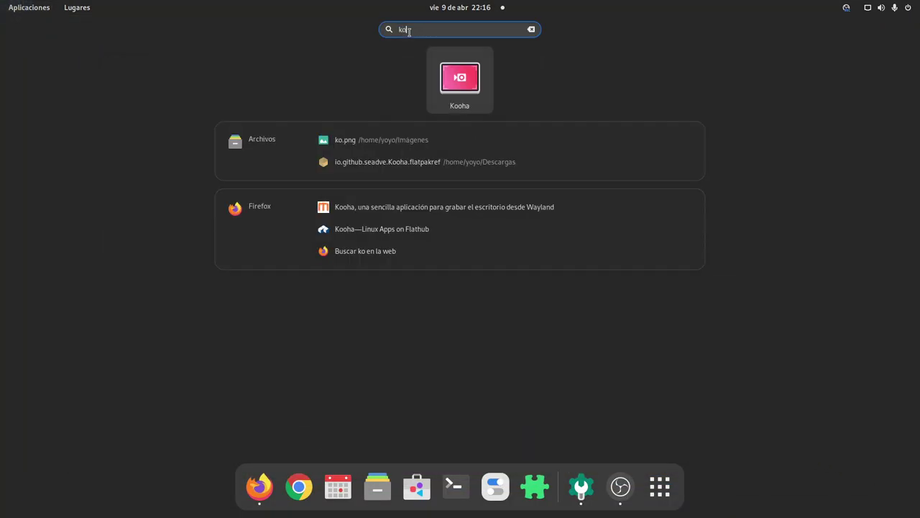
left_click(460, 77)
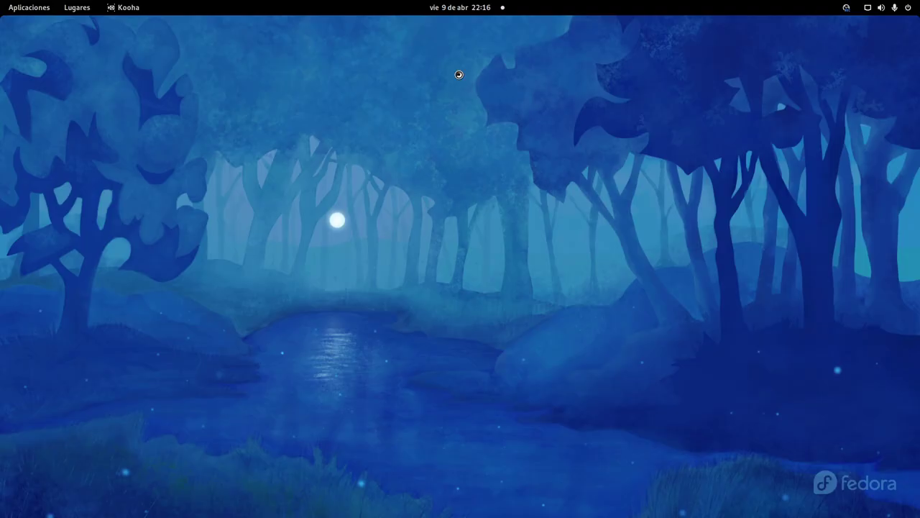
- Move the Kooha window to the upper middle of the desktop
left_click_drag(91, 59, 458, 69)
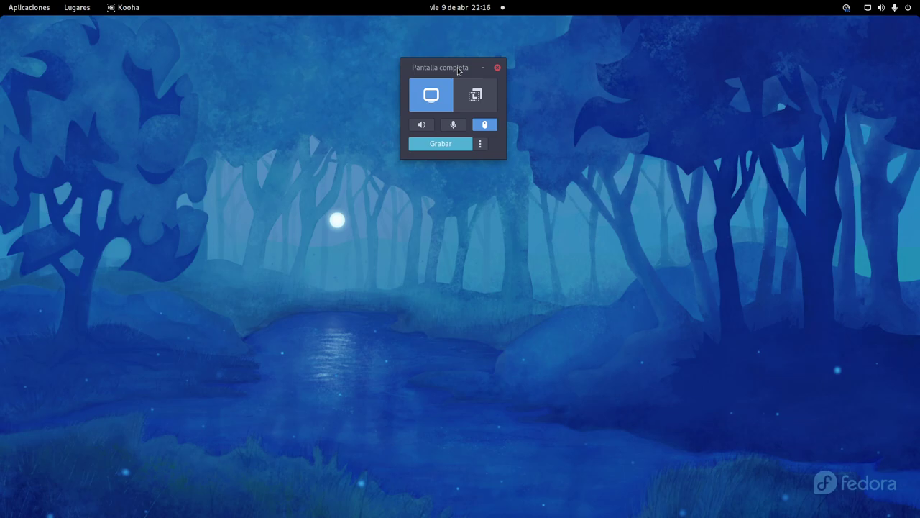
left_click_drag(442, 65, 441, 122)
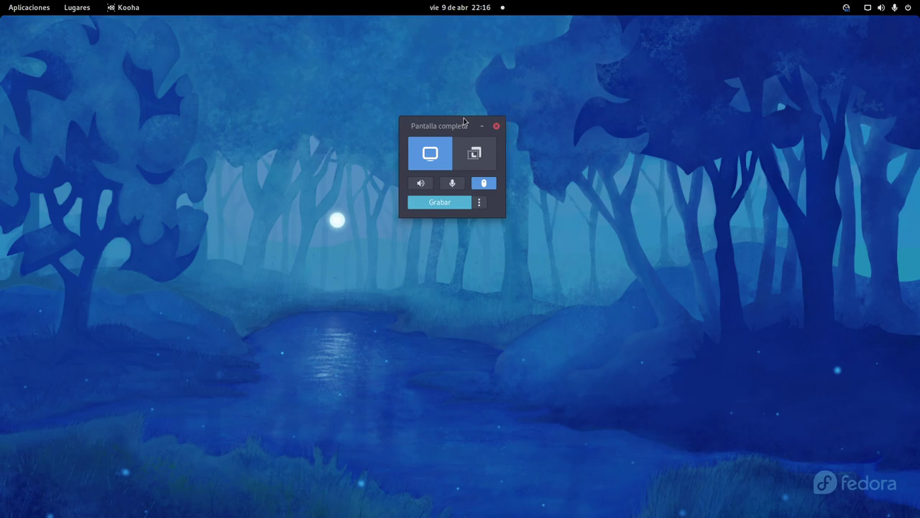
left_click_drag(465, 120, 487, 166)
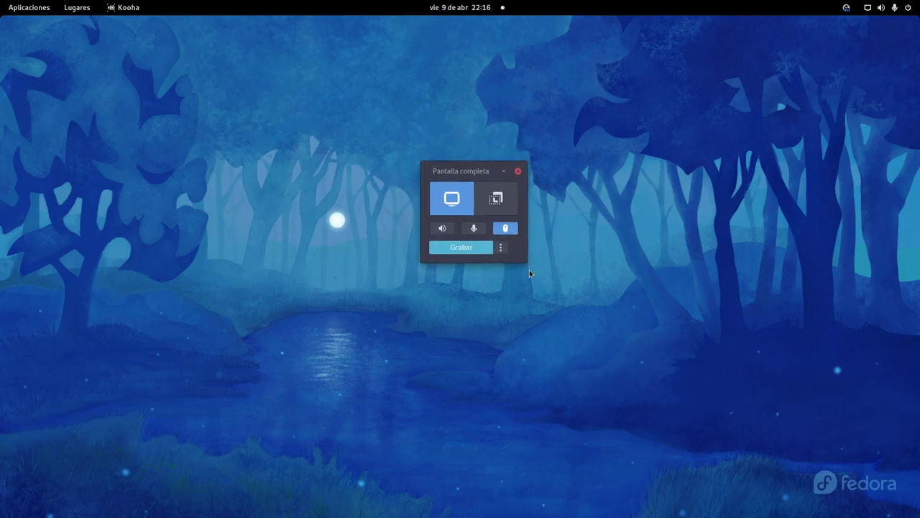
left_click_drag(478, 171, 444, 161)
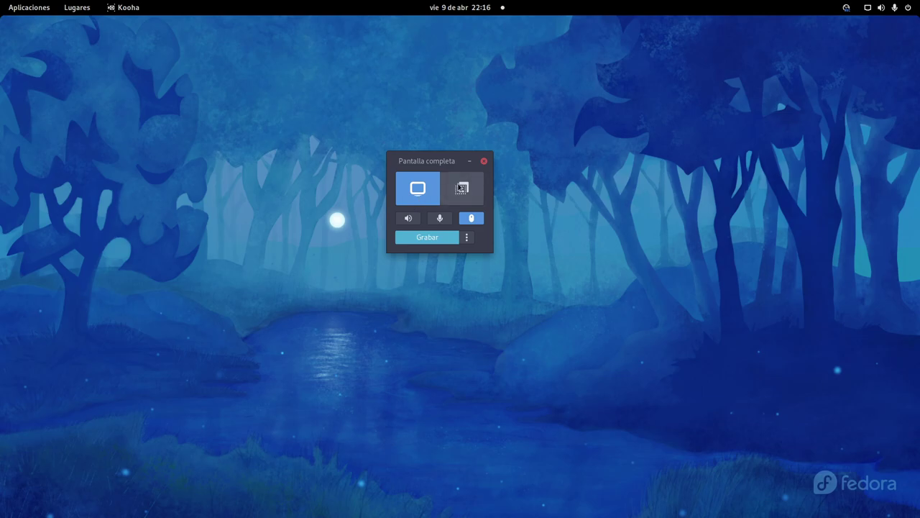
- Try area capture and device audio recording, restoring full-screen capture with device audio off
left_click(461, 187)
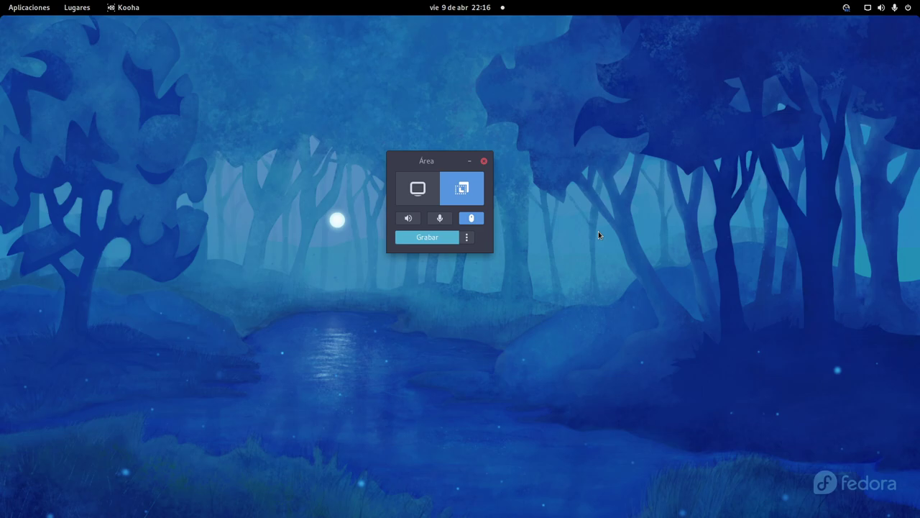
left_click(418, 191)
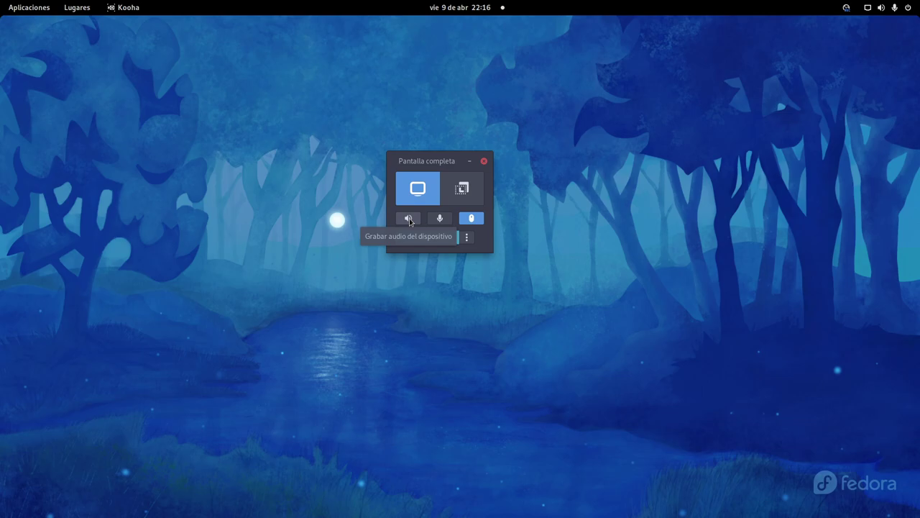
left_click(408, 218)
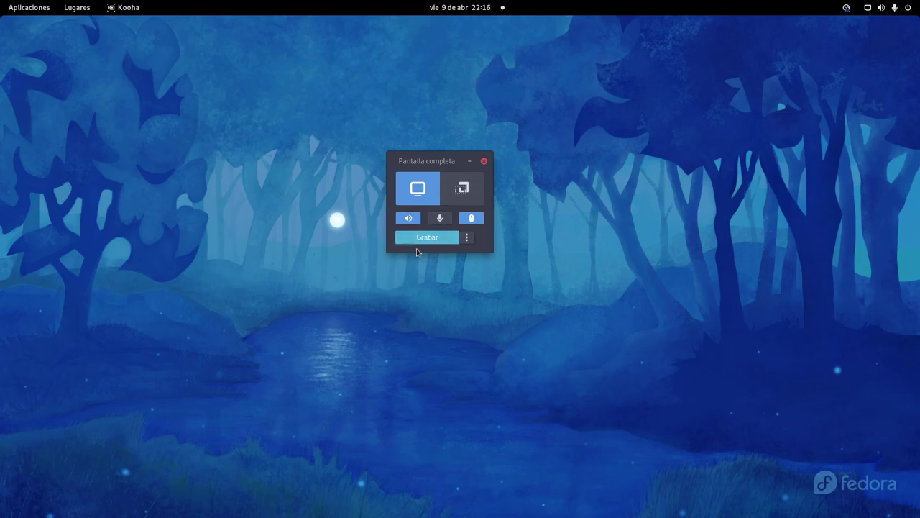
left_click(409, 217)
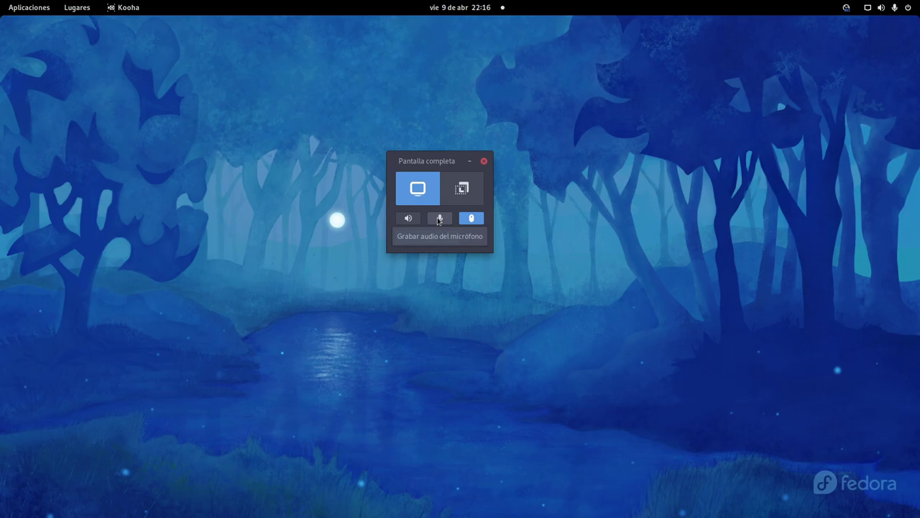
- Switch to the system settings, check the output and input devices under Sonido, and minimize the settings window
mouse_move(0, 0)
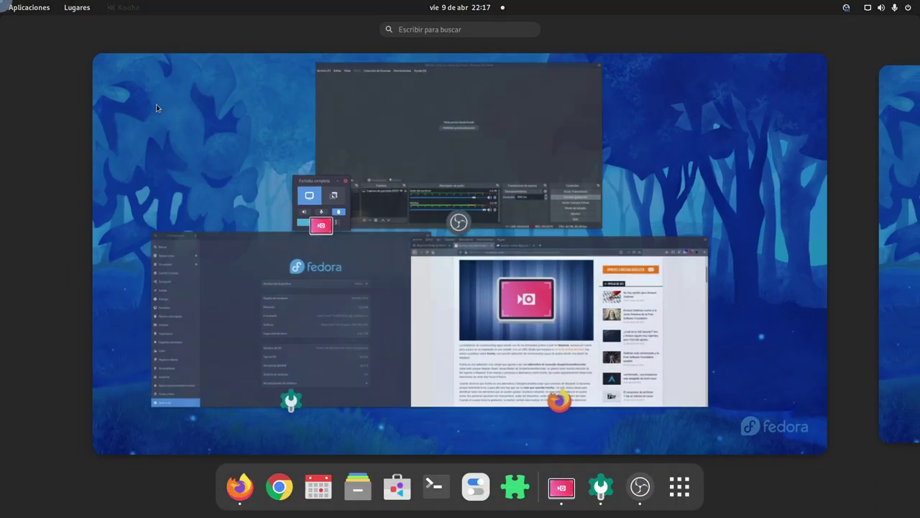
left_click(212, 300)
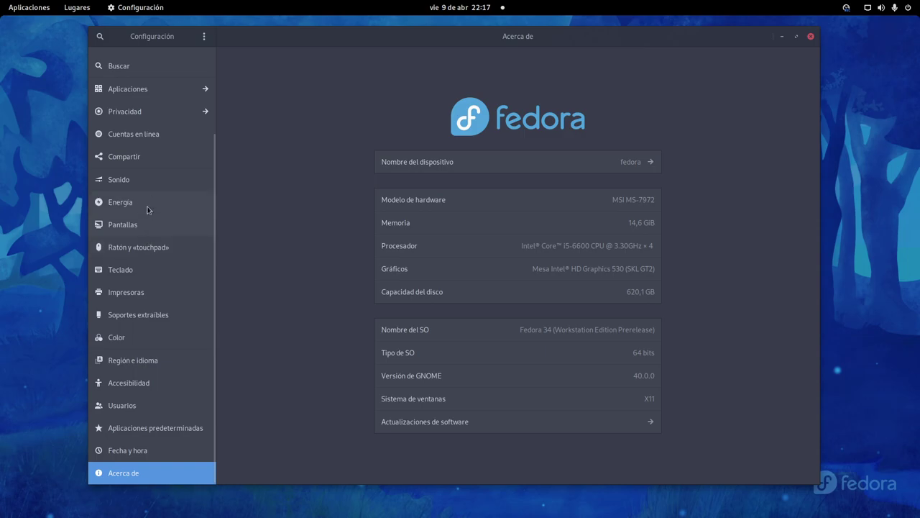
left_click(132, 187)
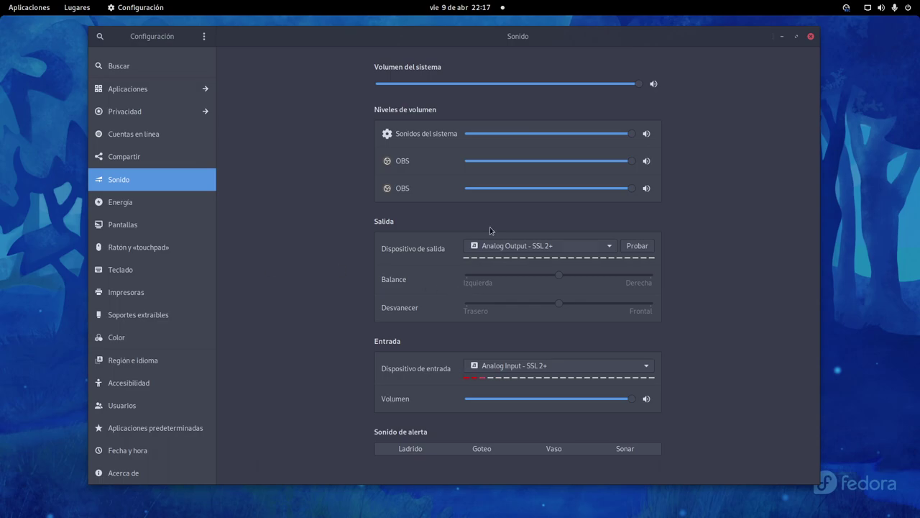
left_click(782, 37)
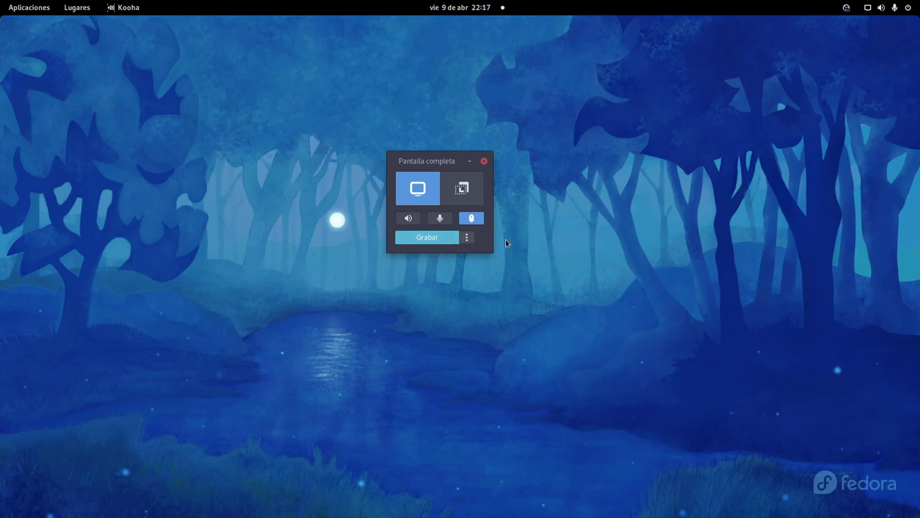
- Switch to Firefox, examine the Kooha article's remarks on KDE Plasma support and project maintenance, and minimize the browser
key("super")
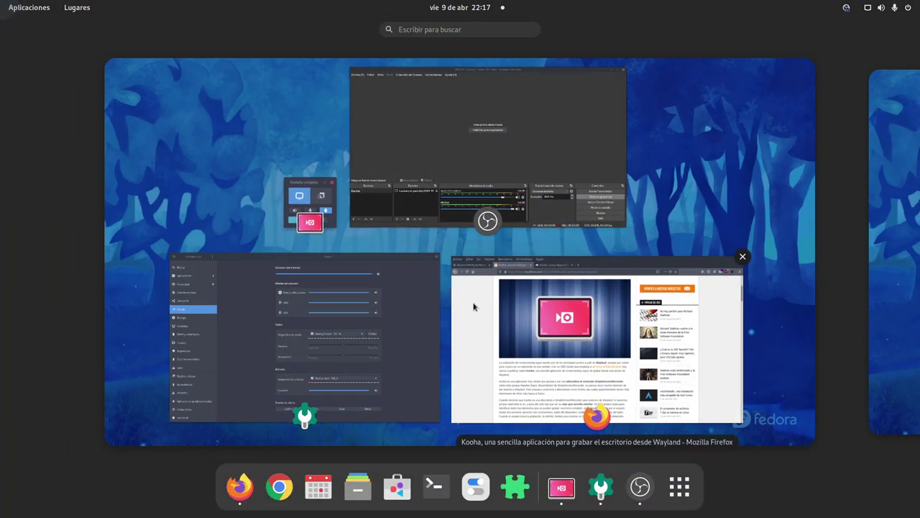
left_click(487, 327)
scroll(480, 325, "down", 3)
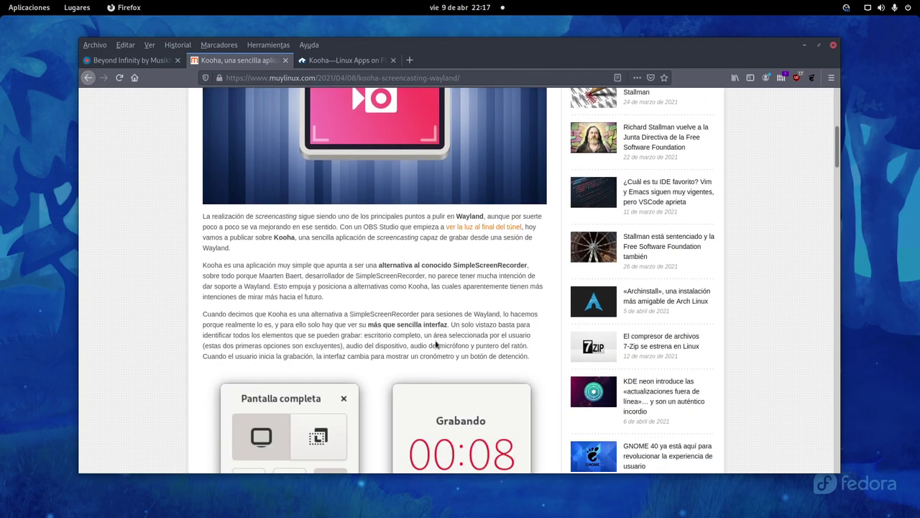
scroll(434, 335, "down", 10)
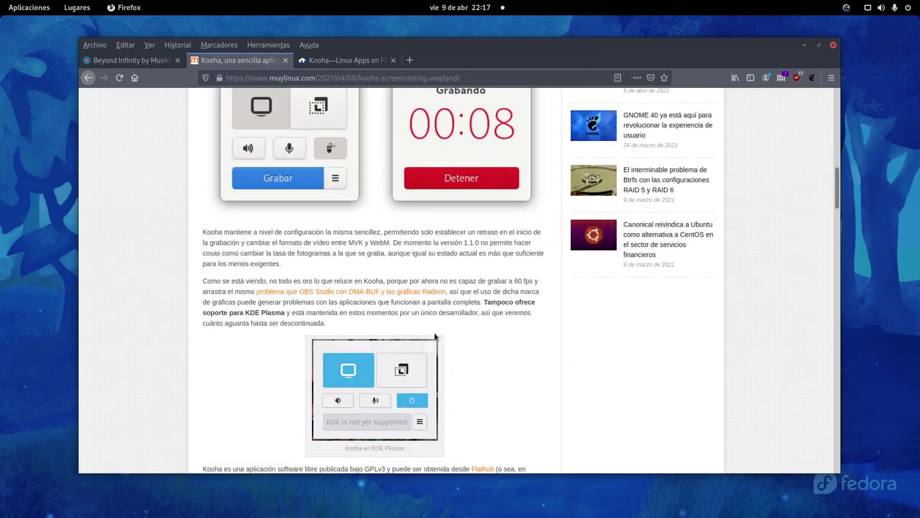
left_click_drag(287, 313, 205, 310)
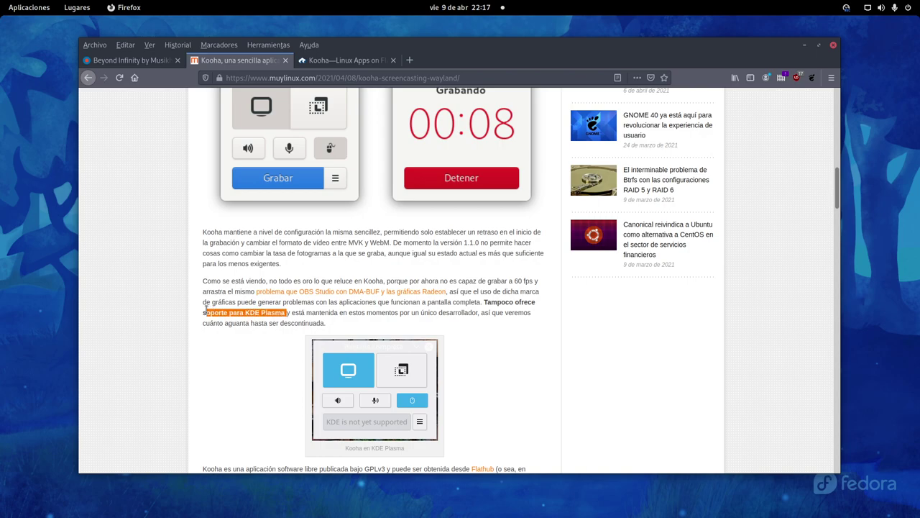
left_click(412, 320)
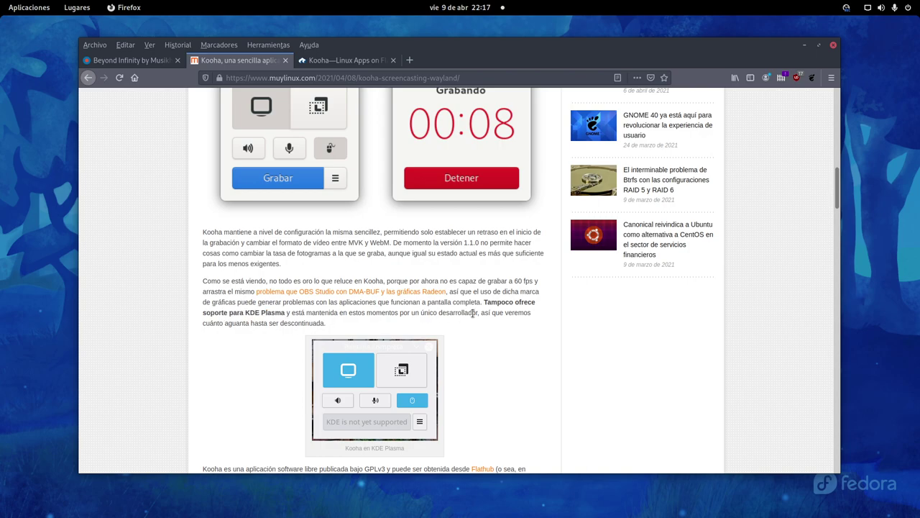
left_click_drag(472, 312, 333, 313)
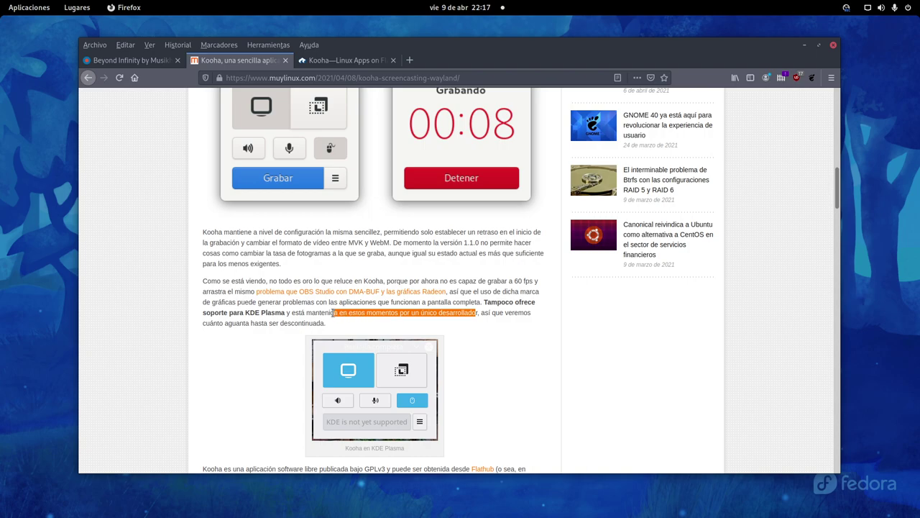
left_click(475, 333)
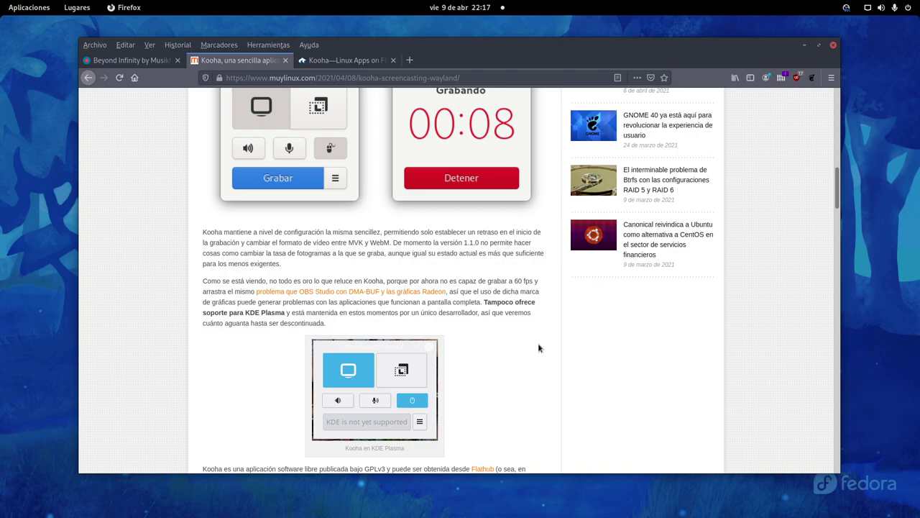
scroll(538, 348, "up", 15)
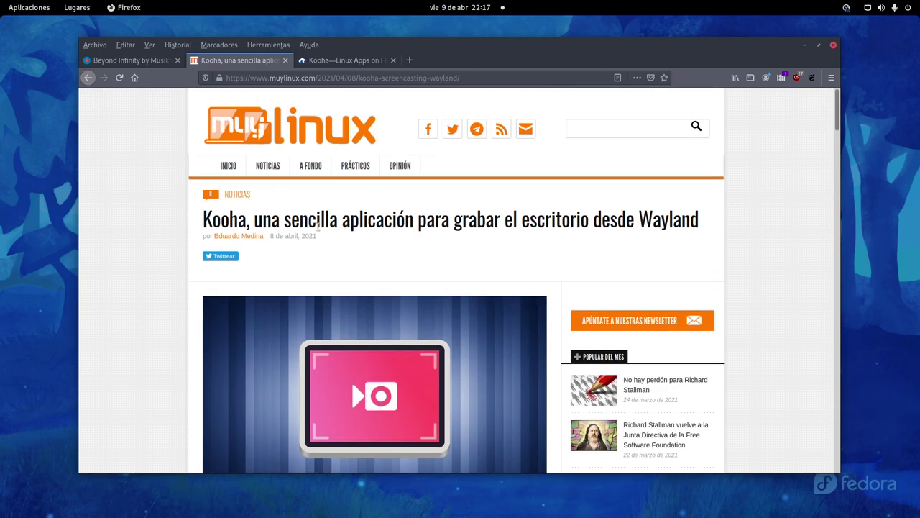
left_click(804, 45)
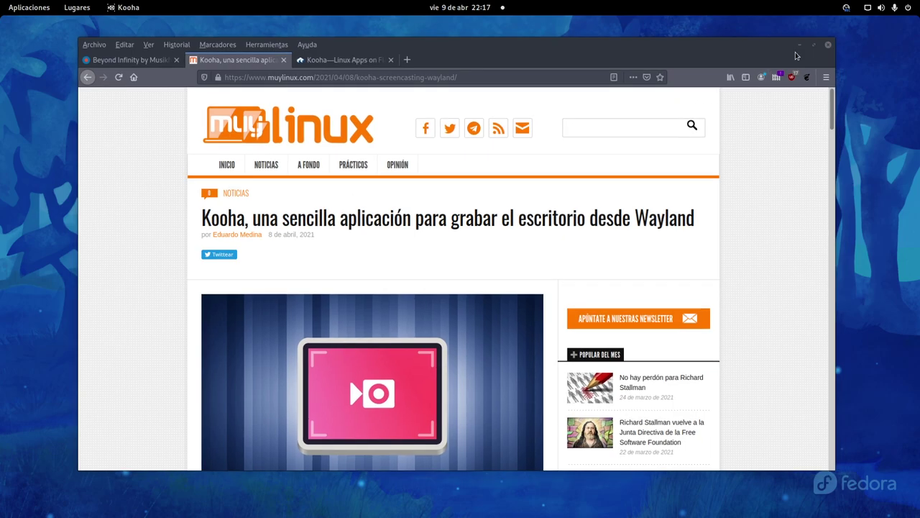
- Move the Kooha window up and try the device audio, microphone and pointer options, restoring each one
left_click_drag(446, 159, 444, 90)
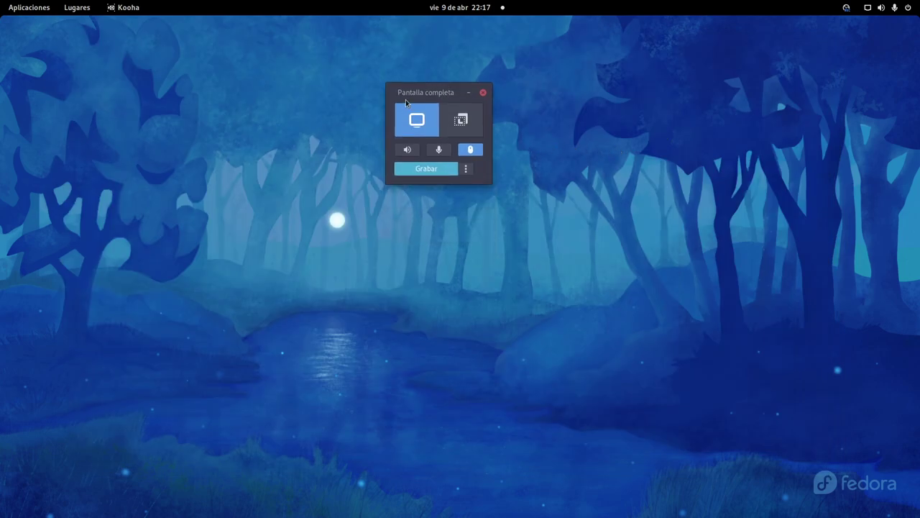
left_click(406, 151)
left_click(406, 151)
left_click(437, 151)
left_click(437, 151)
left_click(472, 152)
left_click(473, 153)
- View Kooha's options menu and move its window slightly right and down on the desktop
left_click(465, 169)
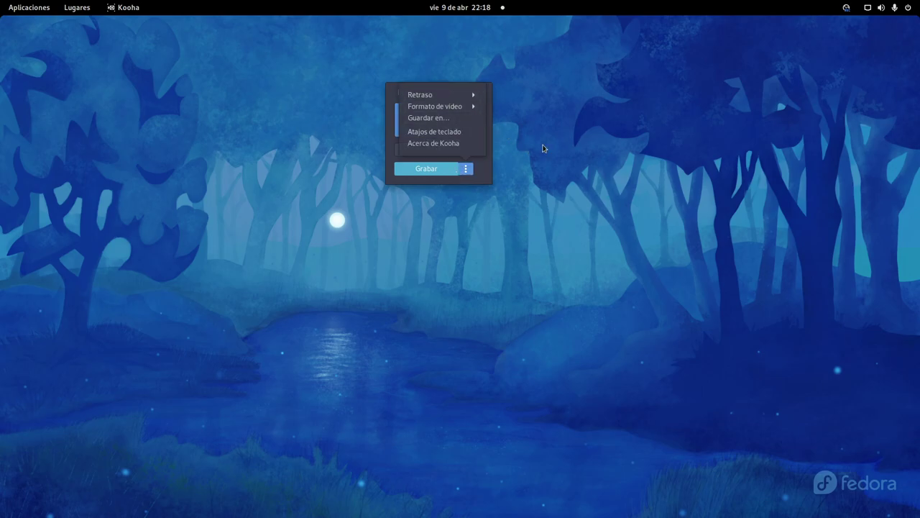
left_click(493, 183)
left_click_drag(440, 91, 505, 119)
left_click(531, 198)
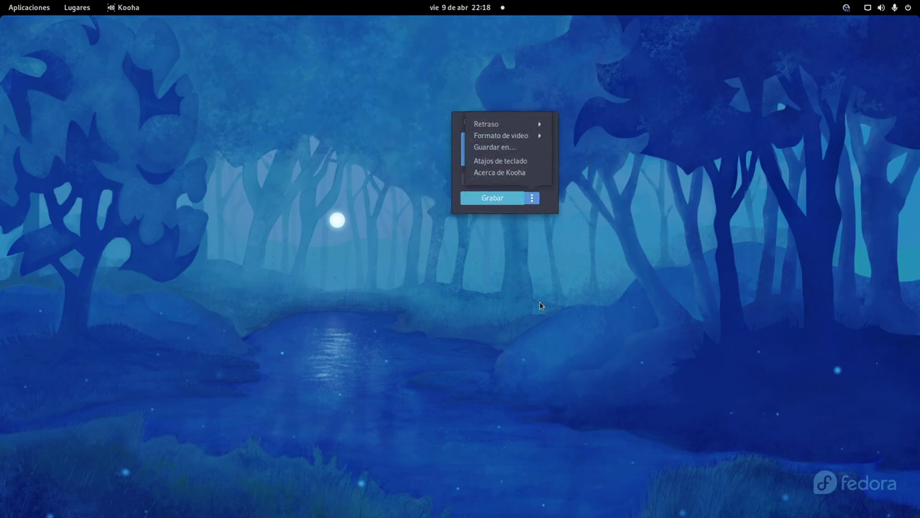
left_click(552, 210)
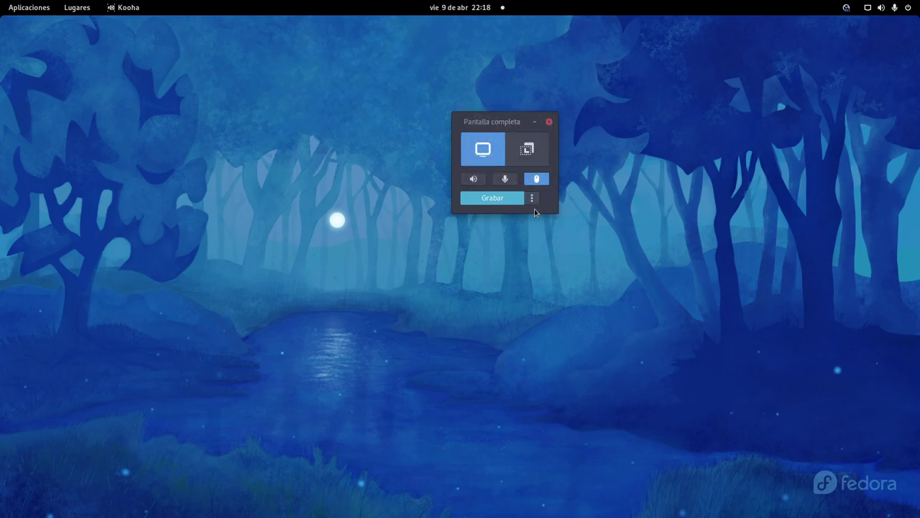
- Review the recording delay choices and the available video formats in Kooha's options
left_click(532, 198)
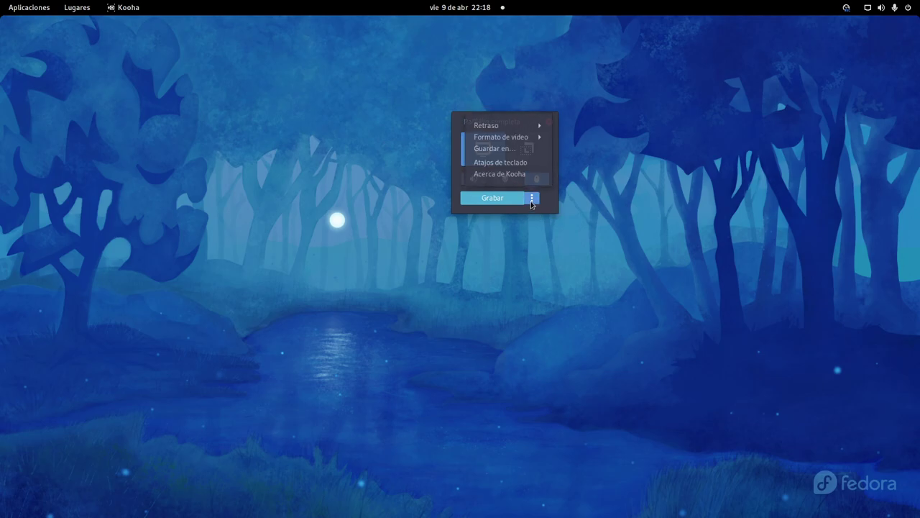
left_click(503, 126)
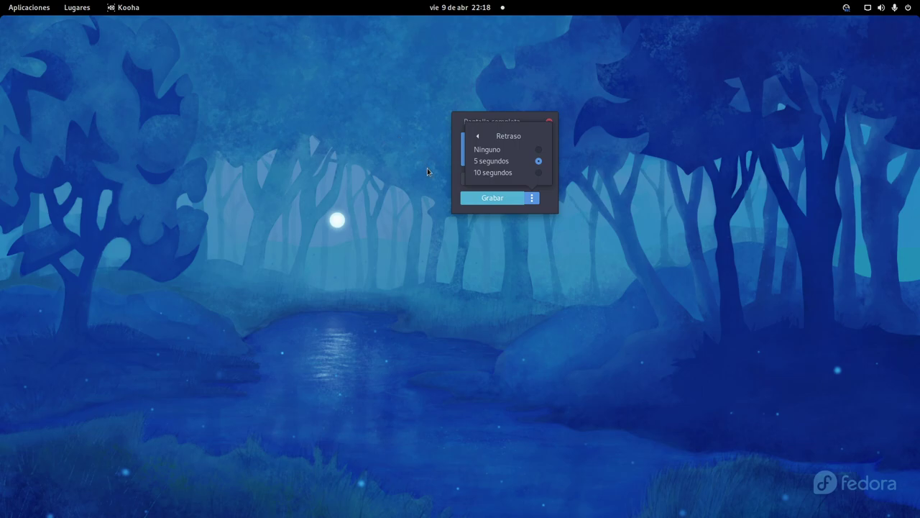
left_click(551, 207)
left_click(533, 200)
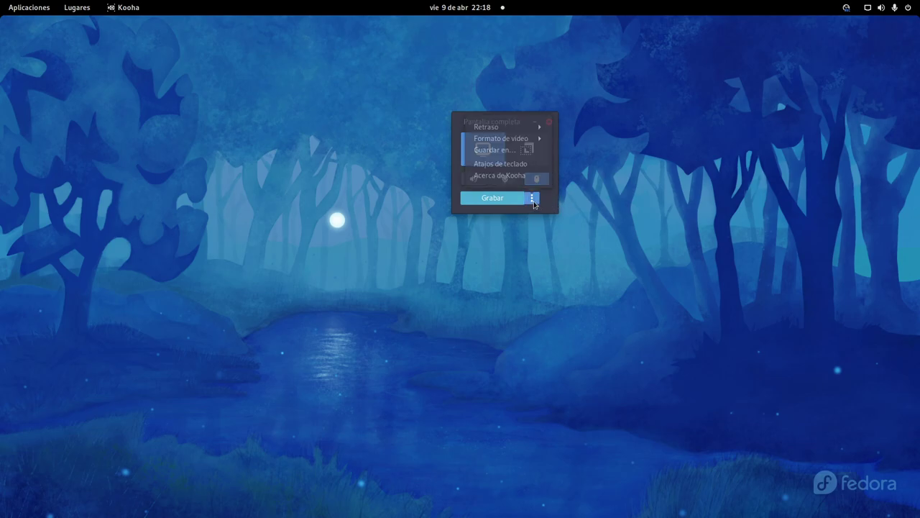
left_click(517, 138)
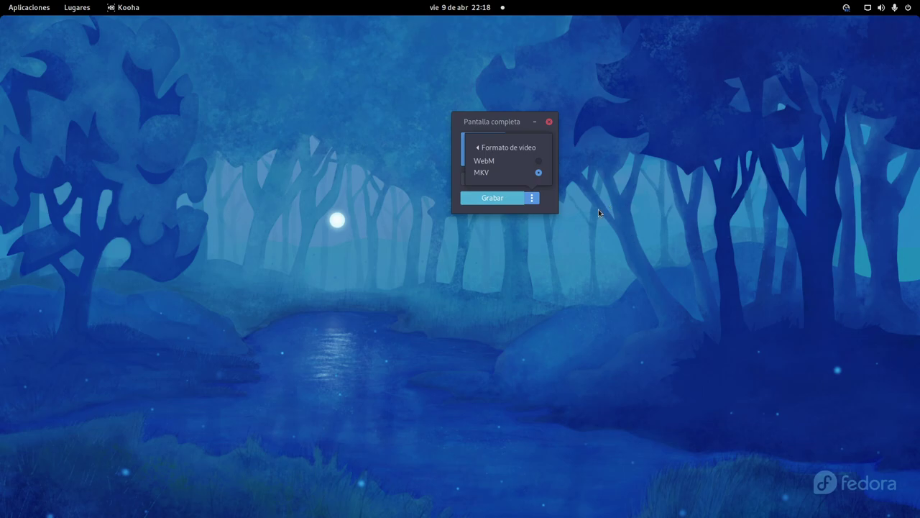
left_click(476, 148)
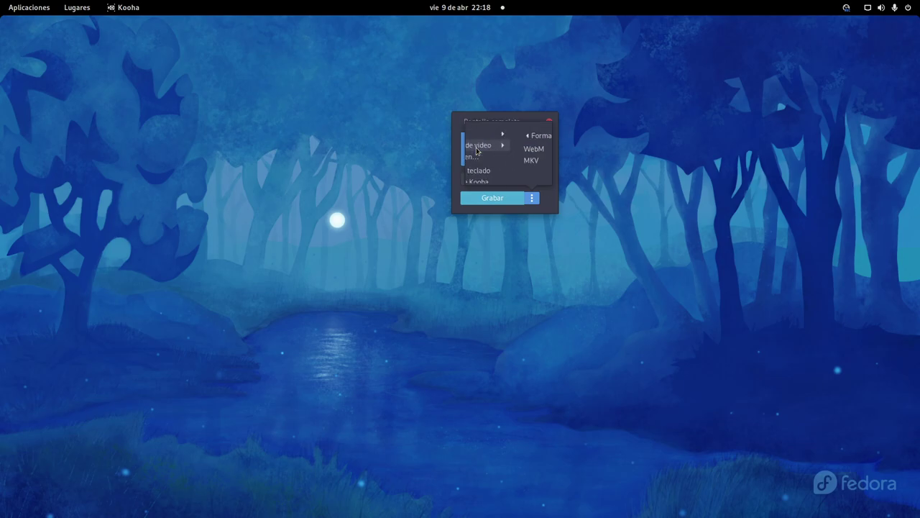
- Choose Videos as the folder where Kooha saves its recordings
left_click(525, 148)
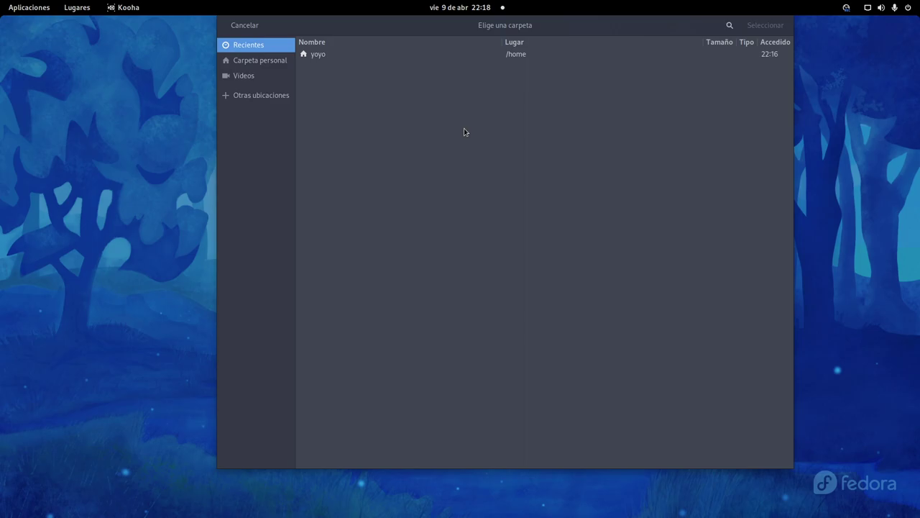
left_click(245, 76)
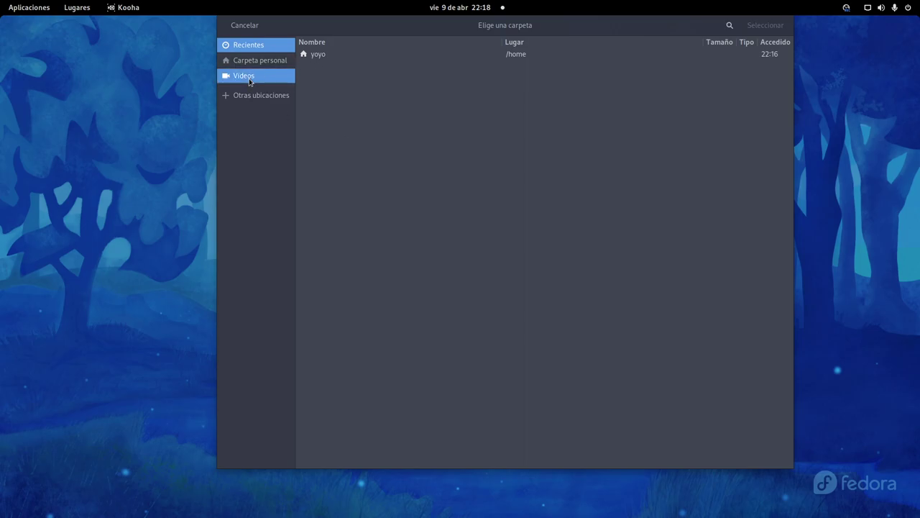
left_click(769, 26)
- Examine Kooha's list of keyboard shortcuts and close it
left_click(532, 200)
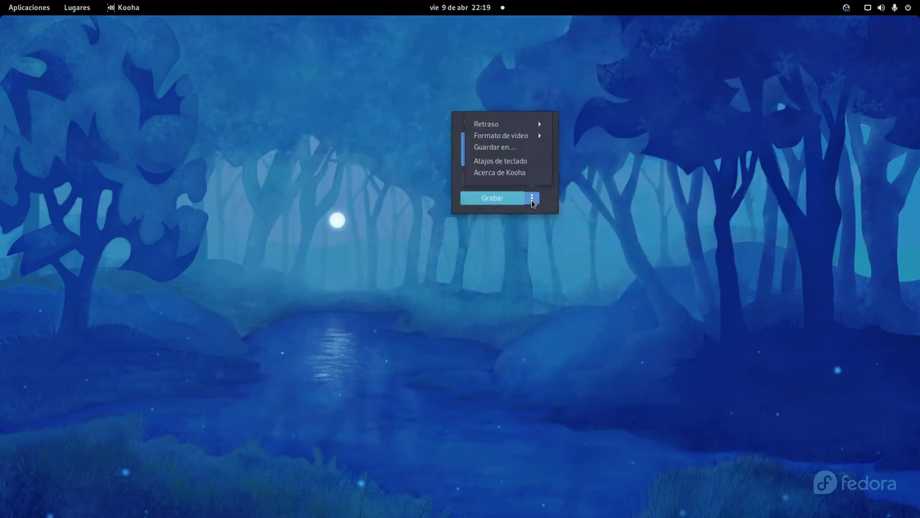
left_click(502, 161)
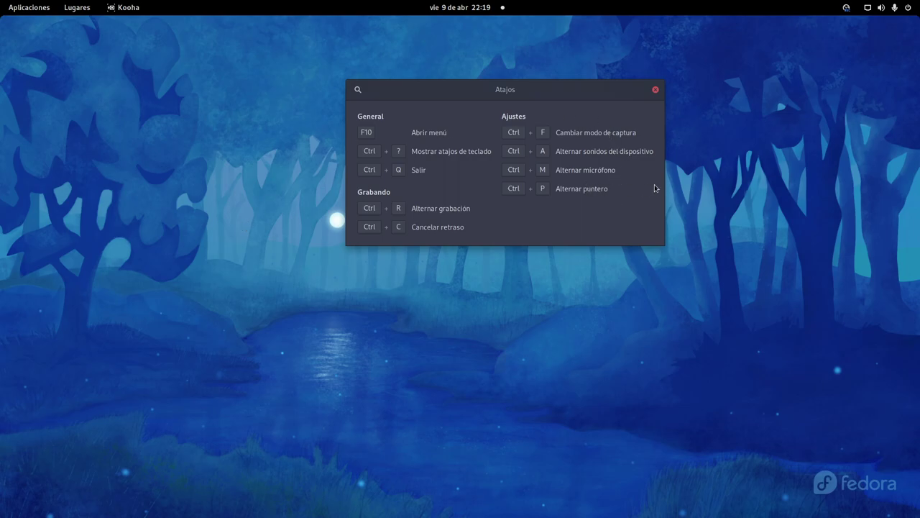
left_click(656, 89)
- Check Kooha's about information and open the project's GitHub page from it
left_click(532, 198)
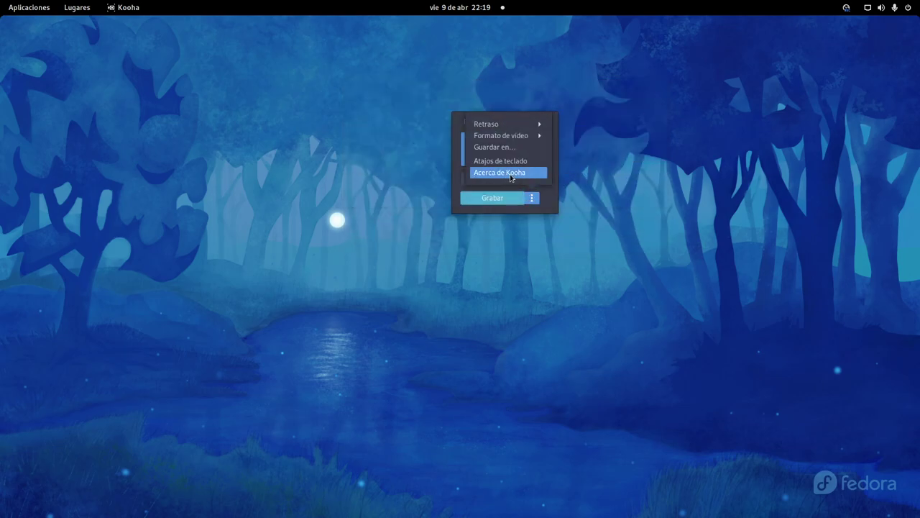
left_click(511, 178)
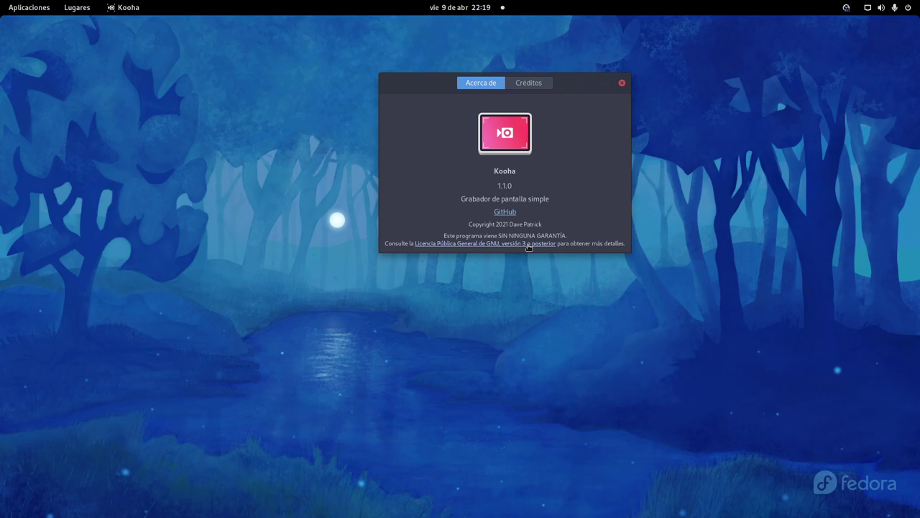
left_click(507, 212)
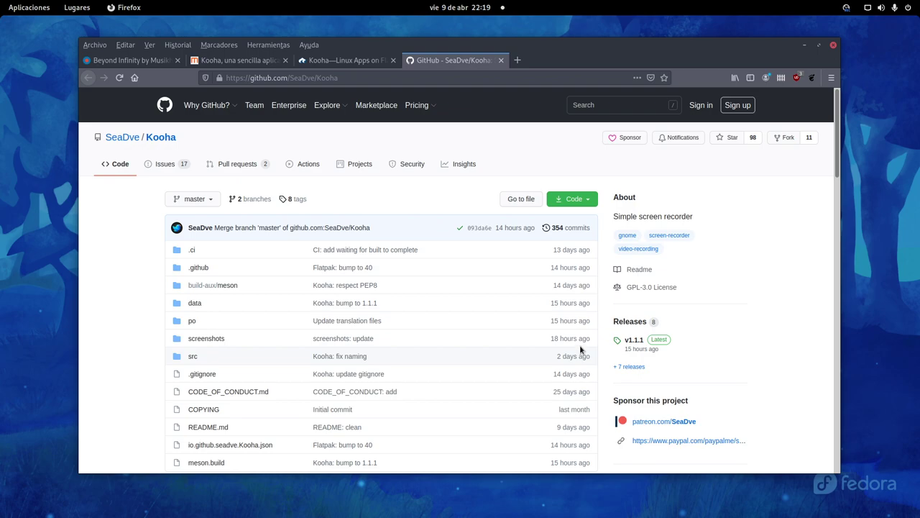
- Examine the Kooha repository's README, including its description and v 2.0 roadmap, and minimize Firefox on the Flathub tab
scroll(573, 337, "down", 5)
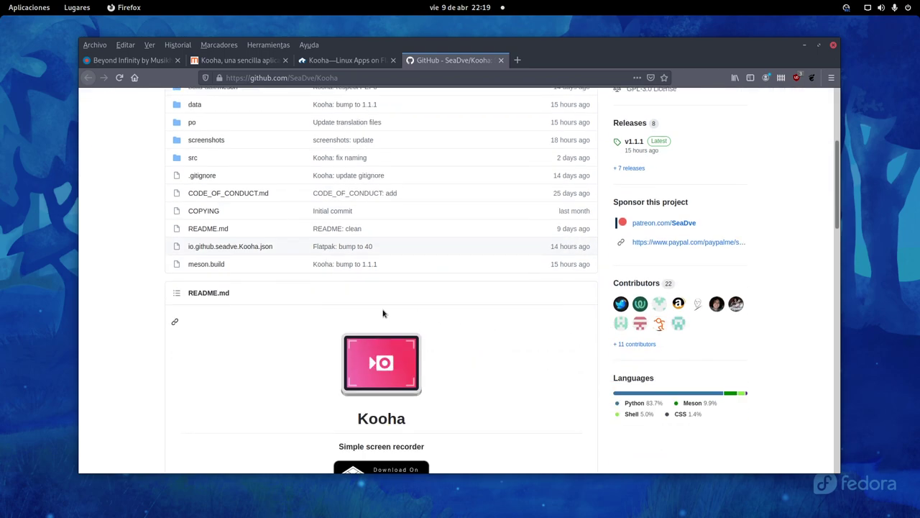
scroll(395, 287, "down", 6)
scroll(397, 286, "down", 8)
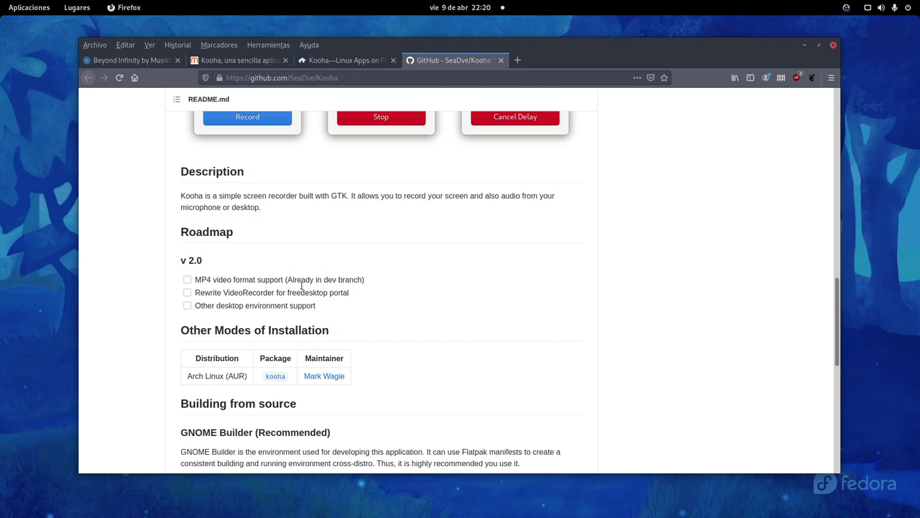
scroll(424, 327, "down", 5)
scroll(423, 320, "up", 15)
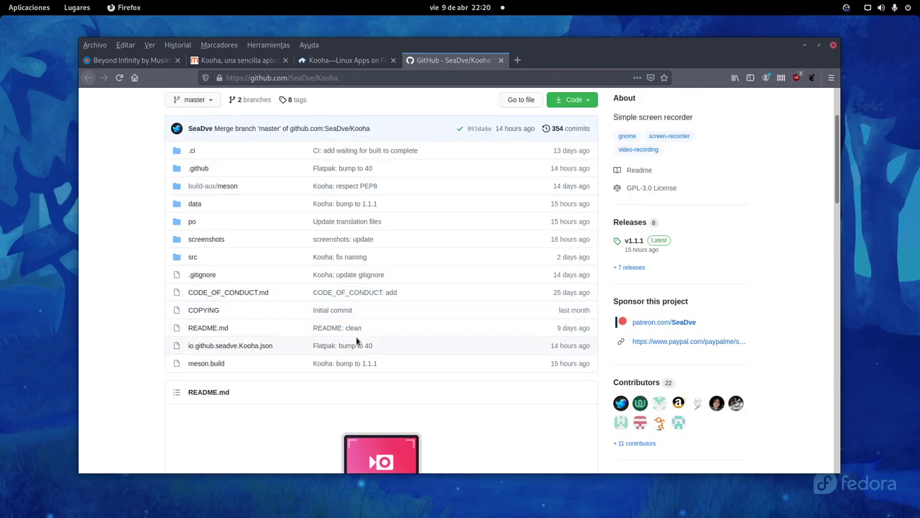
scroll(412, 344, "up", 3)
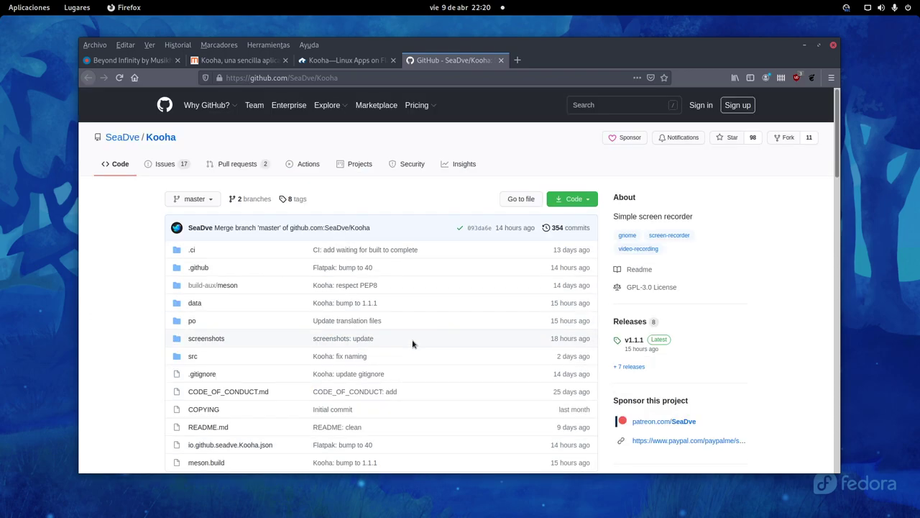
left_click(334, 62)
left_click(803, 44)
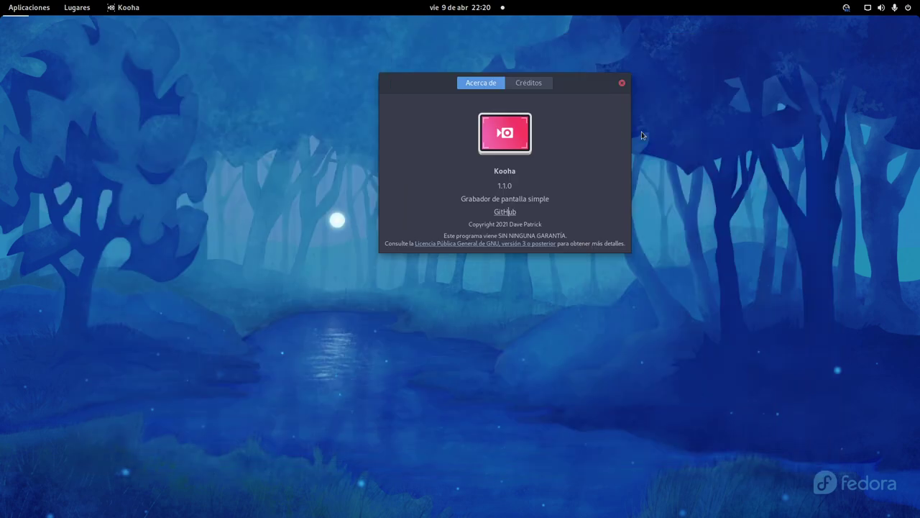
- Close the about window and move the Kooha window to the upper area just right of the desktop's centre
left_click(621, 84)
left_click_drag(507, 120, 427, 117)
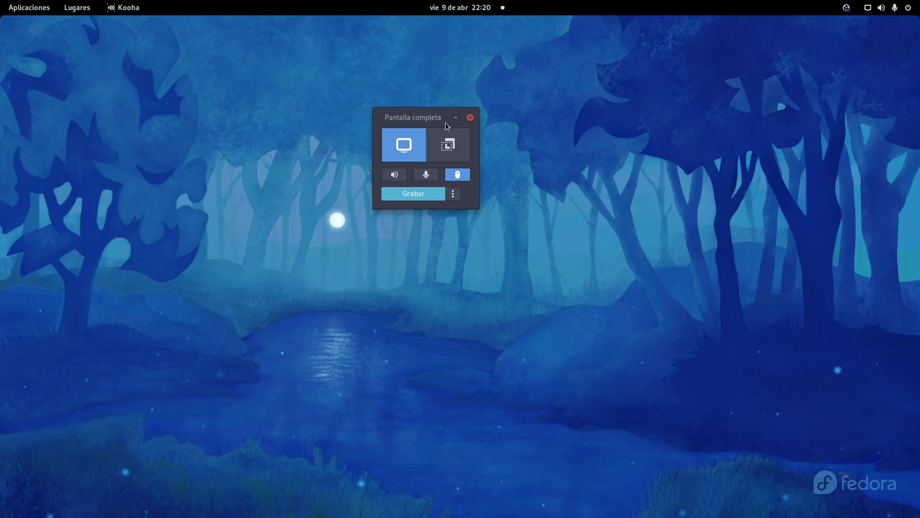
left_click_drag(426, 114, 550, 113)
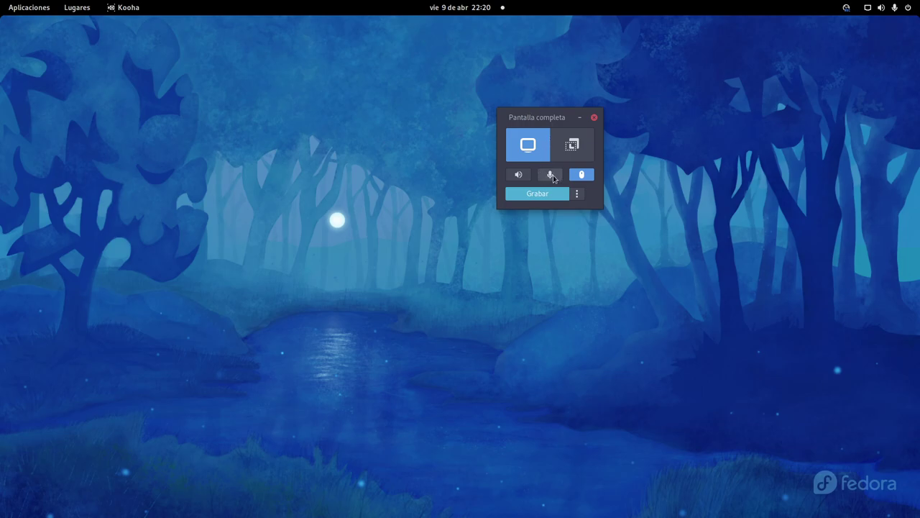
- Record a short full-screen test video with only microphone audio enabled and stop it
left_click(551, 177)
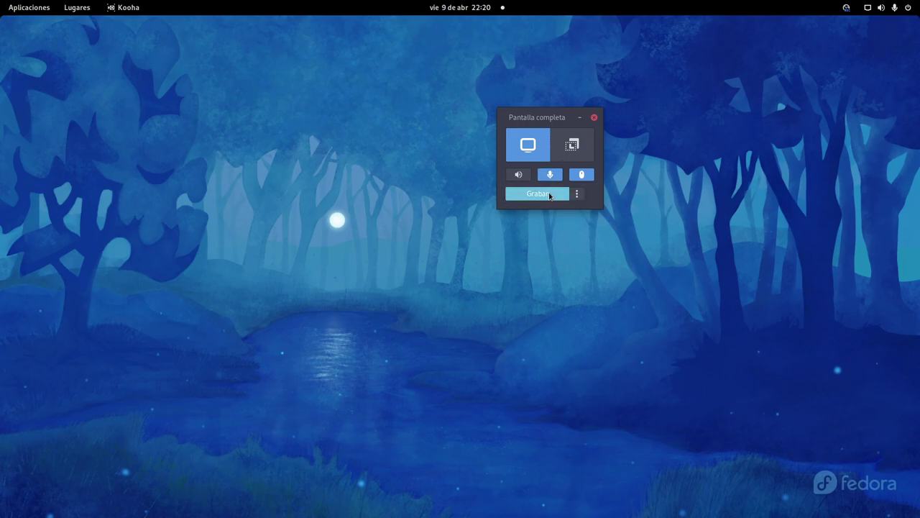
left_click(543, 195)
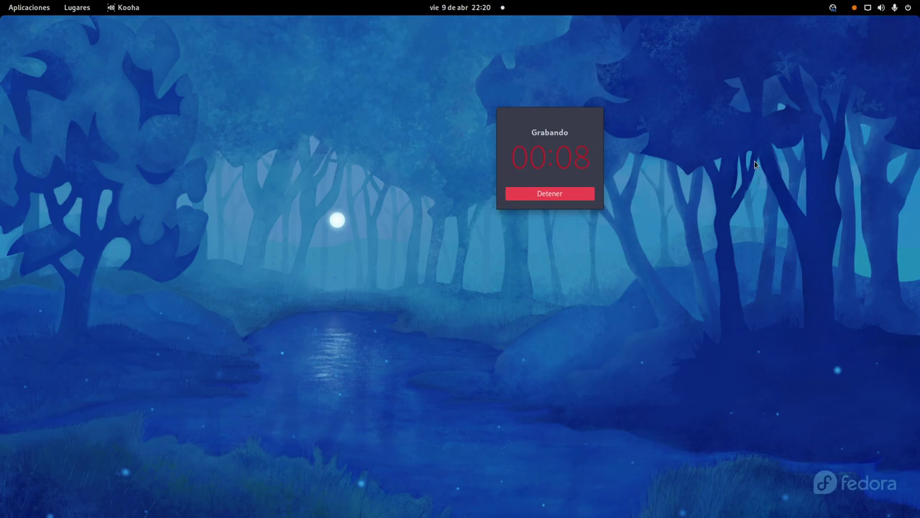
left_click(543, 191)
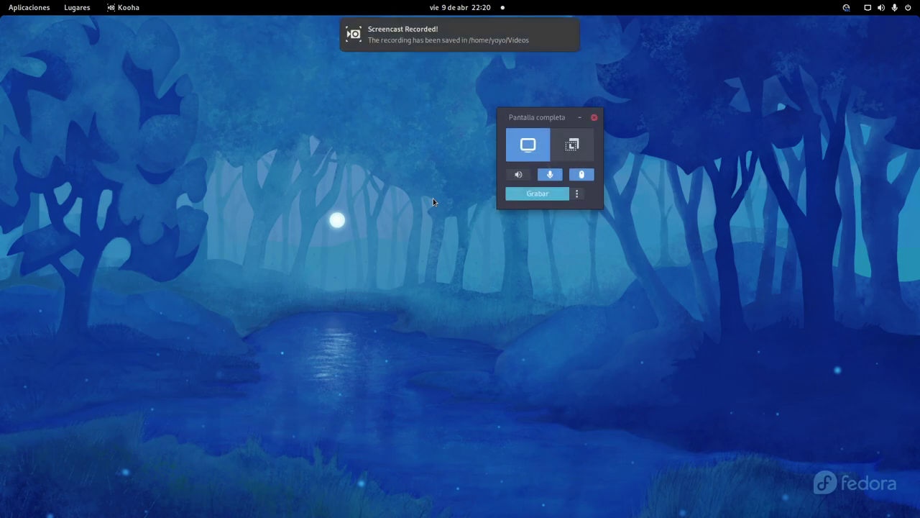
- Switch from microphone to device audio and record another short full-screen test video
left_click(550, 174)
left_click(521, 177)
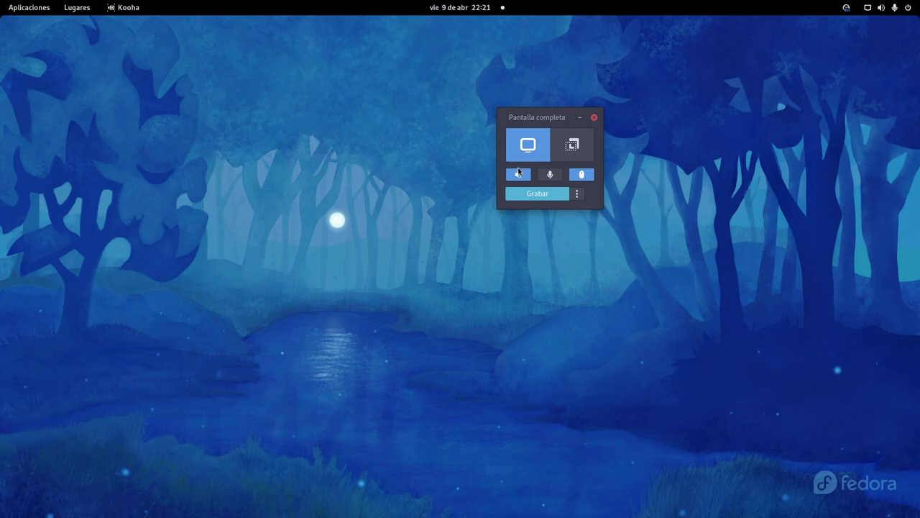
left_click(525, 196)
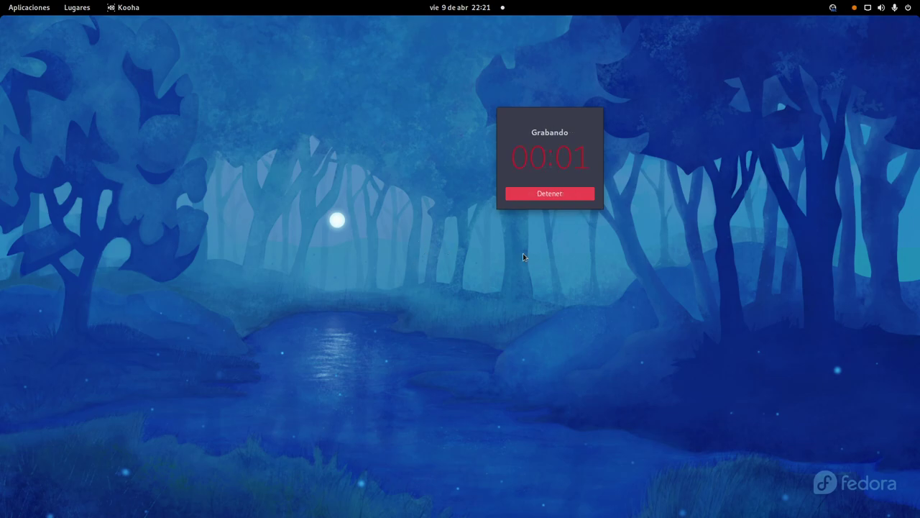
left_click(559, 200)
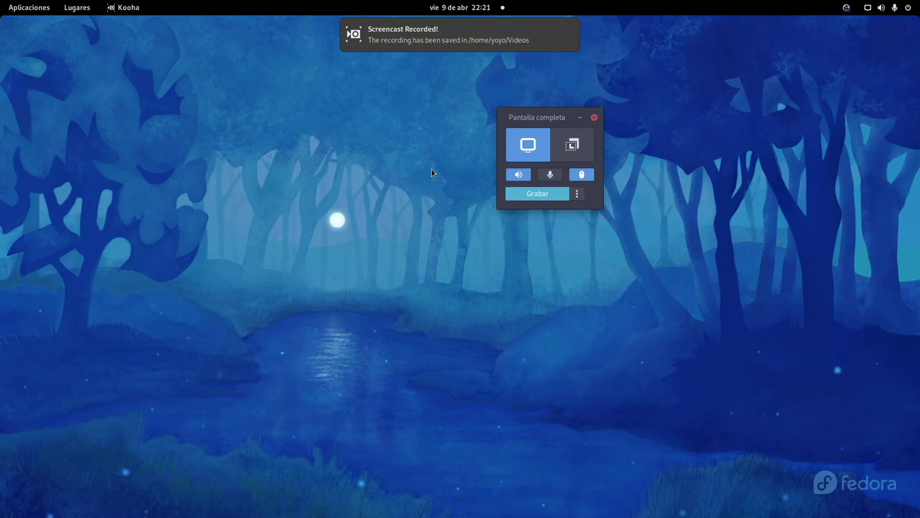
- Try the device audio and microphone options separately and together, leaving both disabled
left_click(523, 175)
left_click(550, 175)
left_click(551, 176)
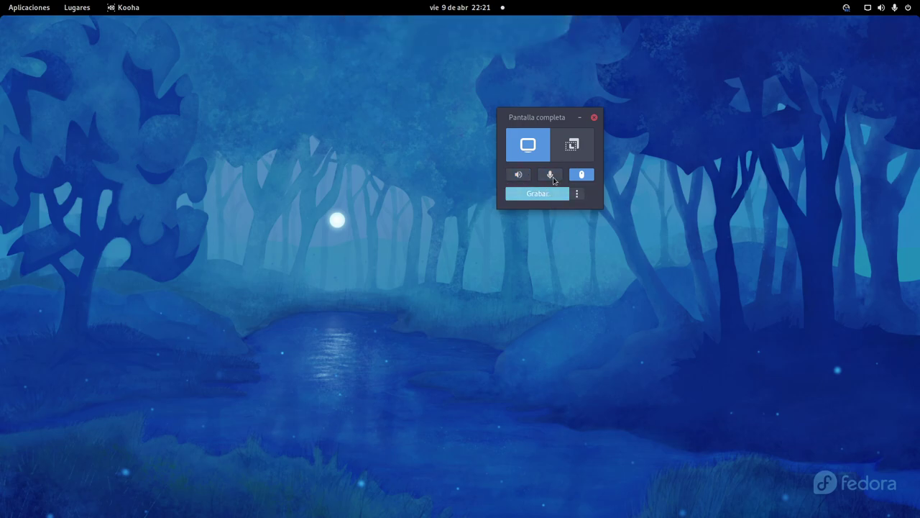
left_click(526, 180)
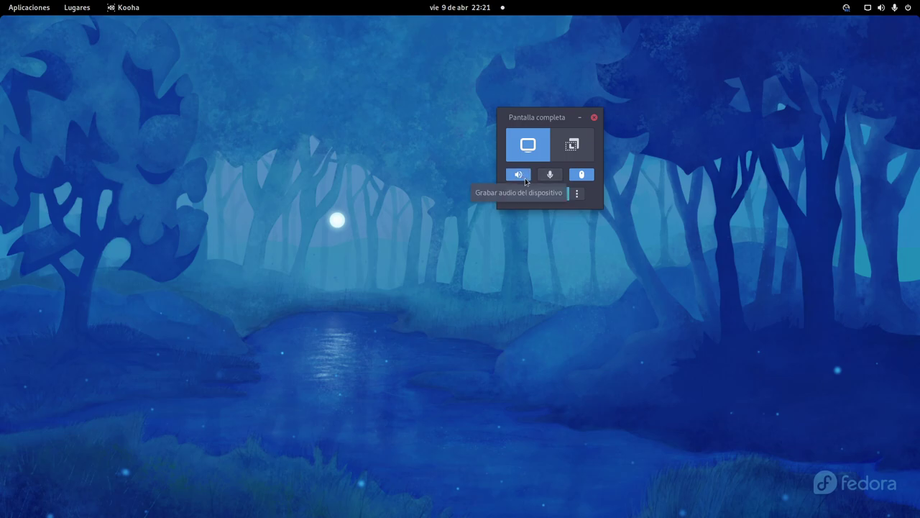
left_click(550, 175)
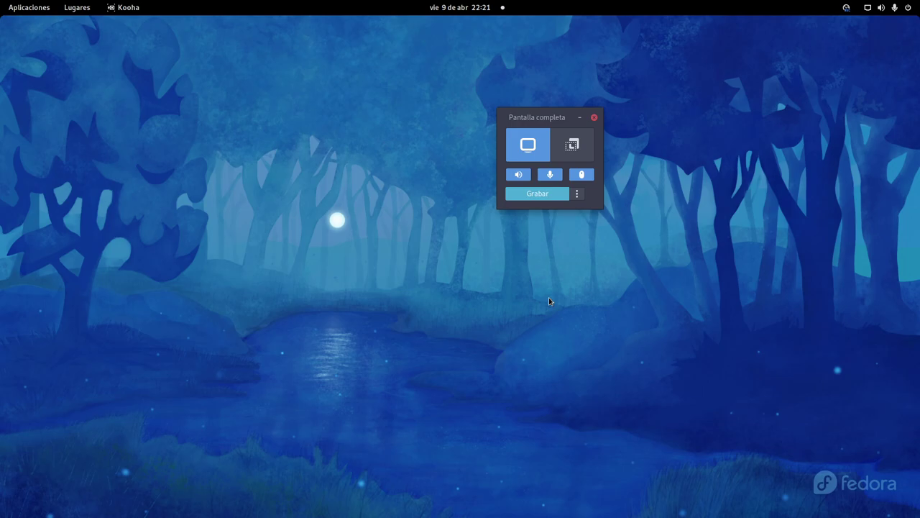
left_click(518, 177)
left_click(550, 175)
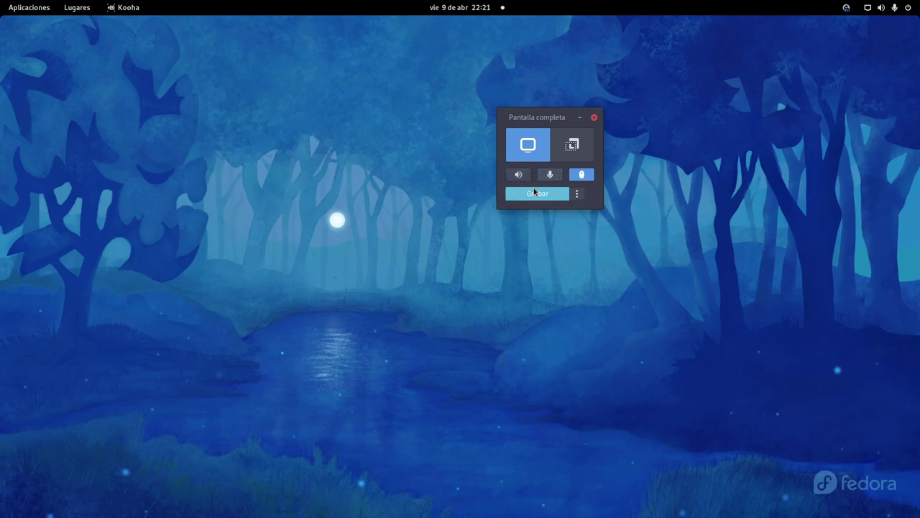
- Switch to the file manager, open the Vídeos folder and move its window toward the centre of the desktop
key("super")
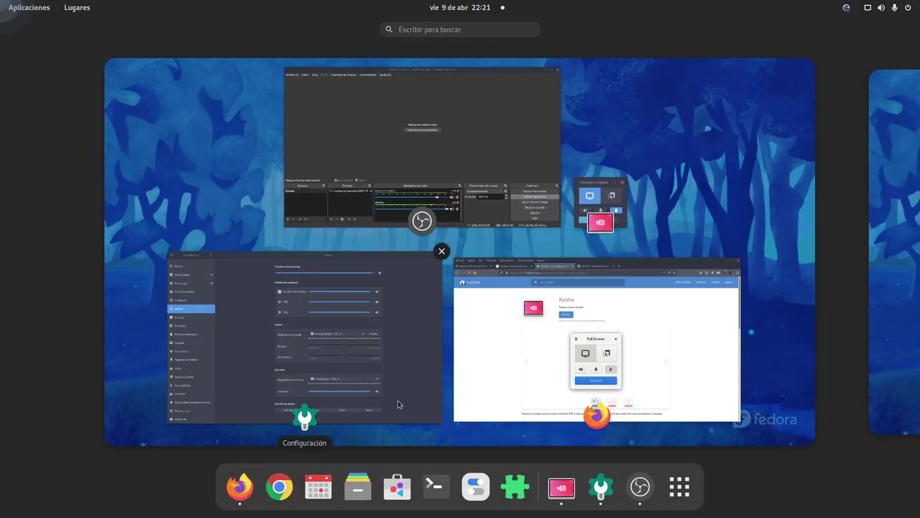
left_click(357, 487)
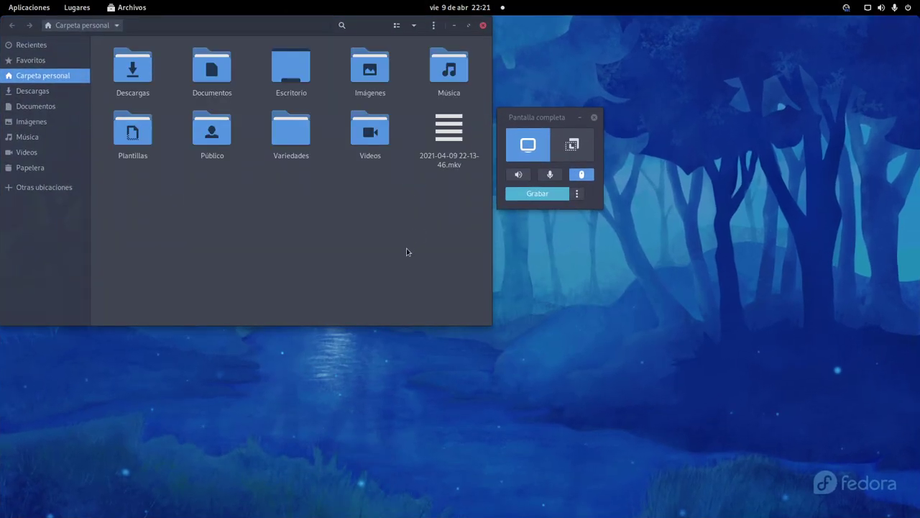
double_click(369, 130)
left_click_drag(273, 36, 471, 95)
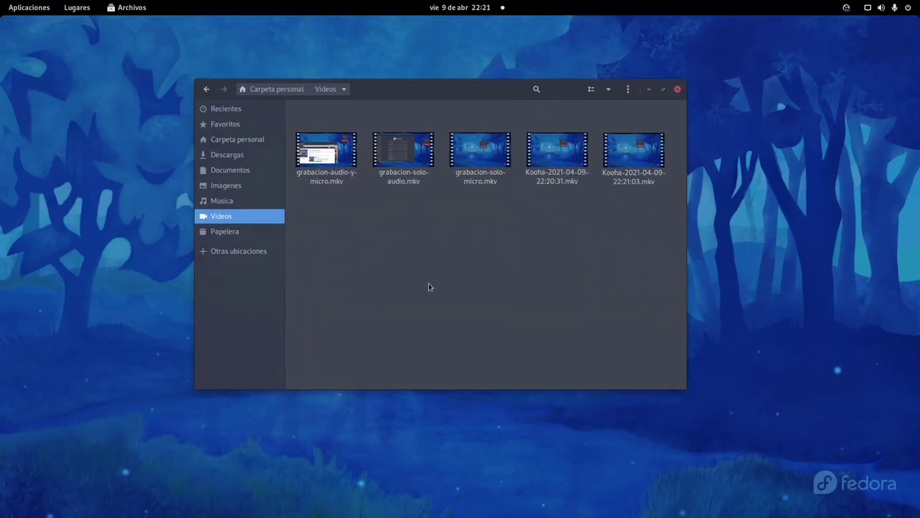
- Play grabacion-audio-y-micro.mkv with Celluloid, check the player's volume control and close the player
left_click(331, 166)
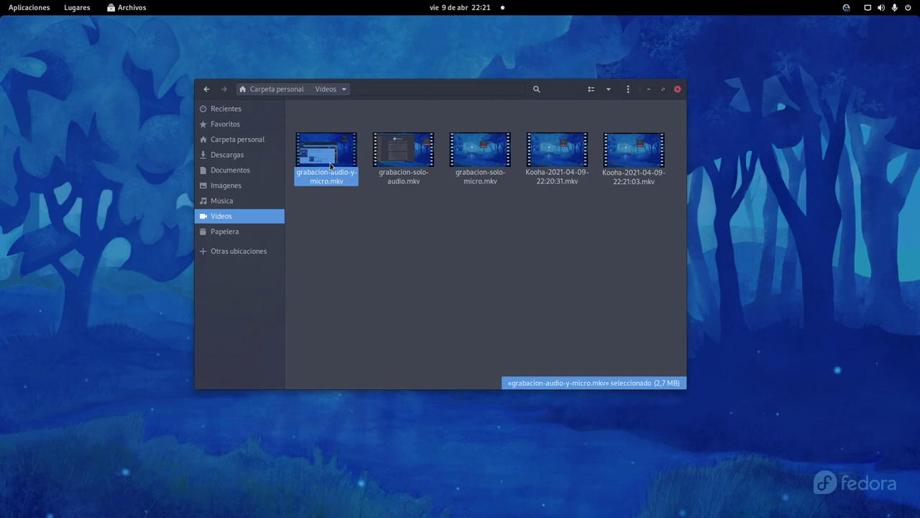
right_click(328, 156)
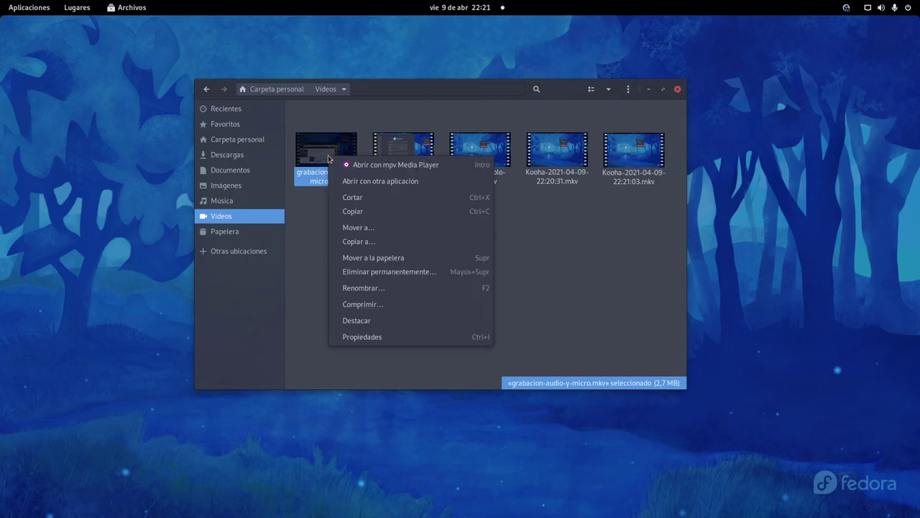
left_click(381, 181)
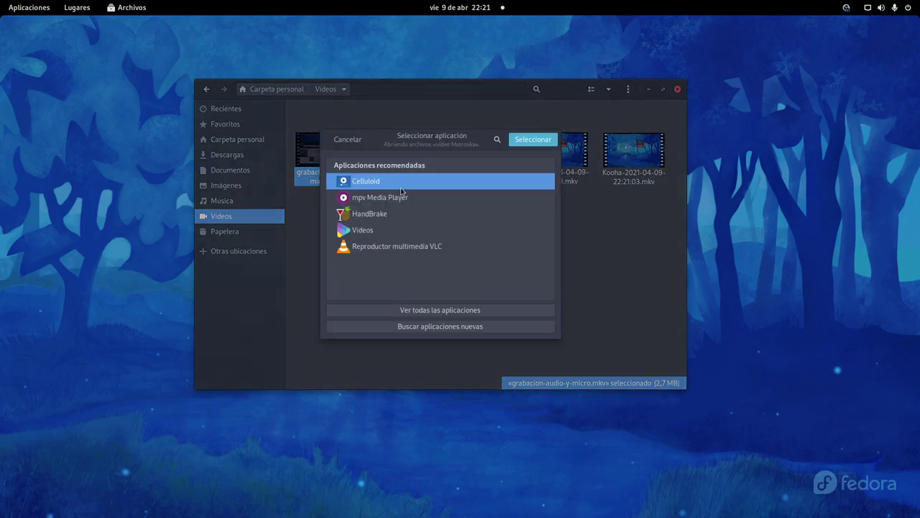
left_click(533, 140)
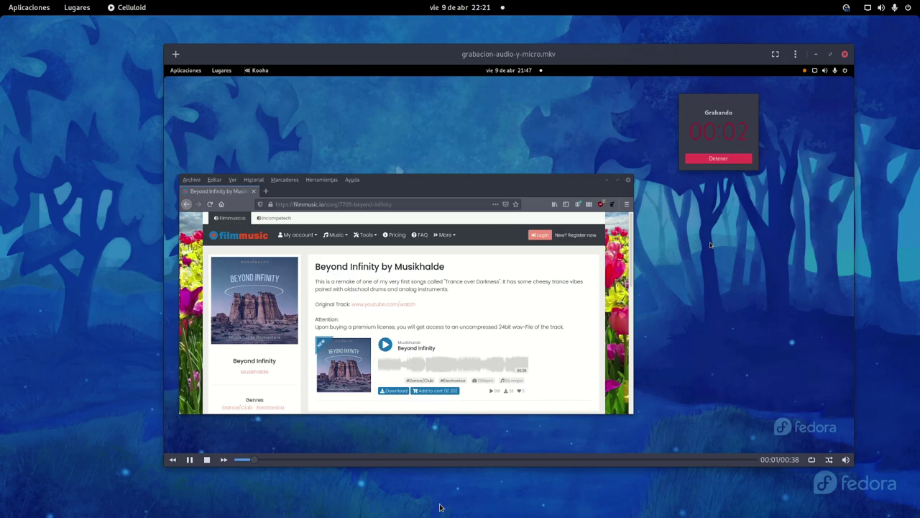
left_click(846, 459)
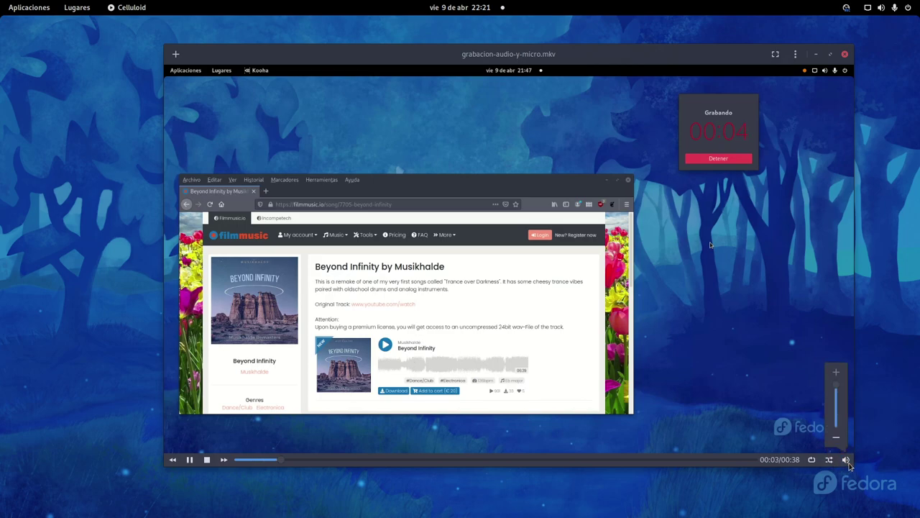
left_click(746, 318)
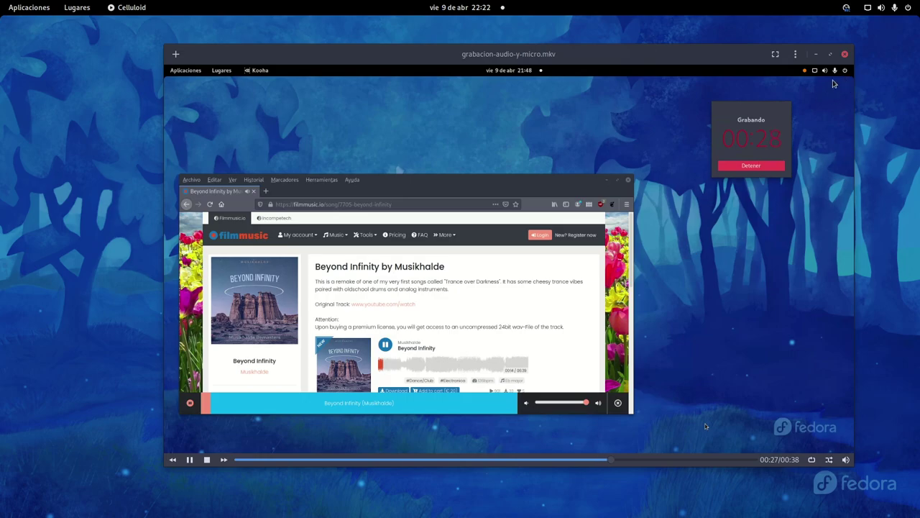
left_click(845, 53)
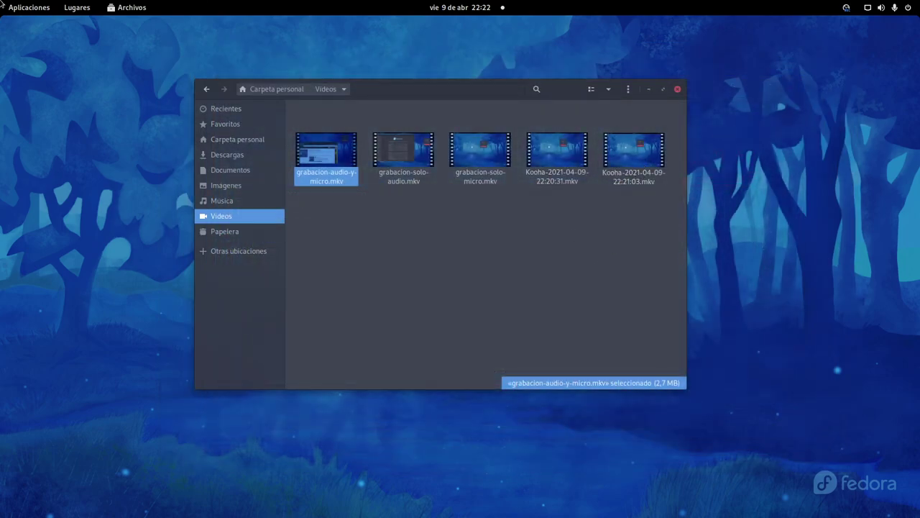
- Switch to Kooha, try the device audio and microphone options together, and return to the Vídeos folder
mouse_move(2, 5)
left_click(709, 216)
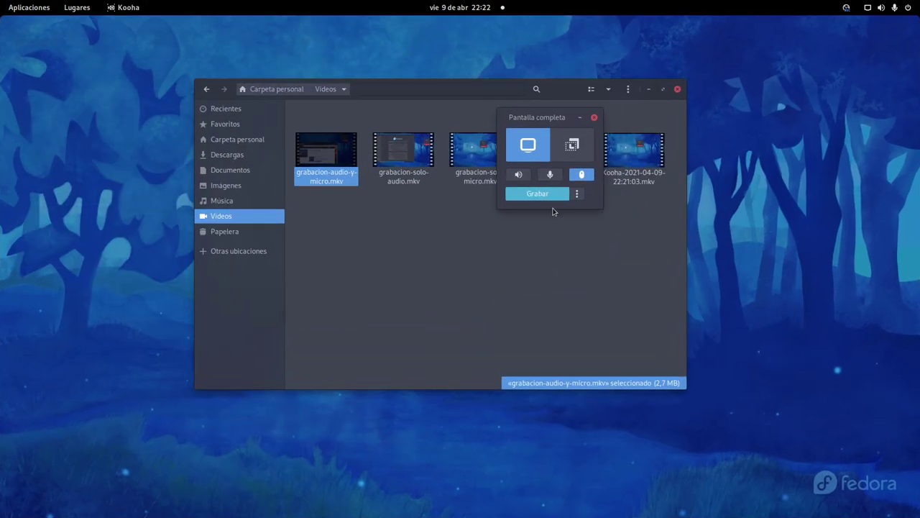
left_click(519, 178)
left_click(541, 178)
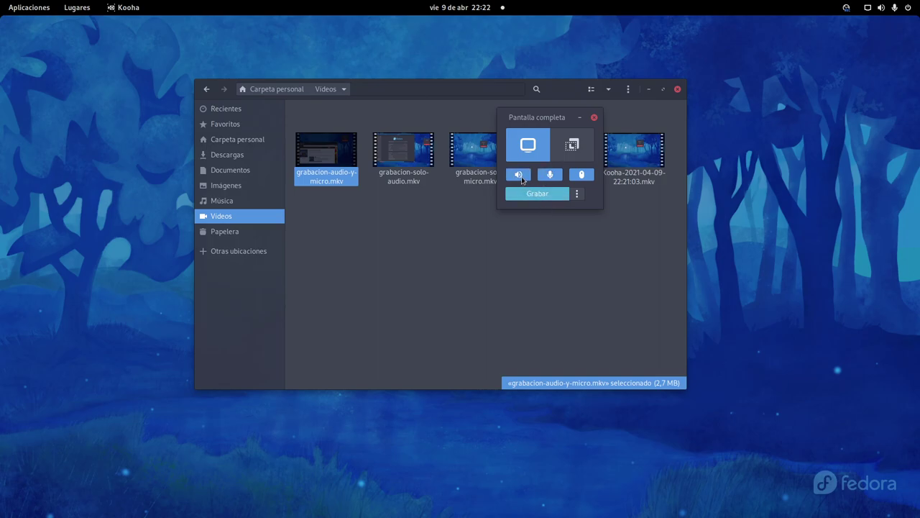
left_click(520, 178)
left_click(454, 251)
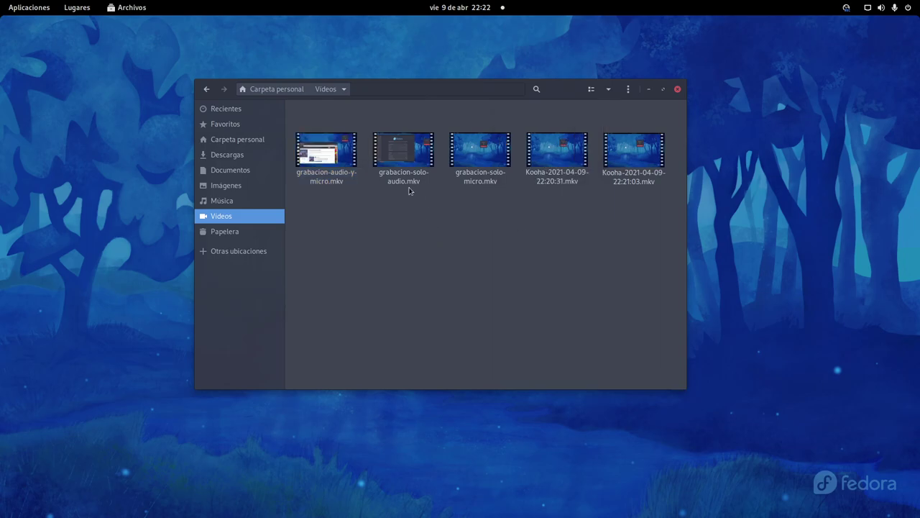
- Play grabacion-solo-audio.mkv with Celluloid and move the player window to the desktop's centre
left_click(411, 161)
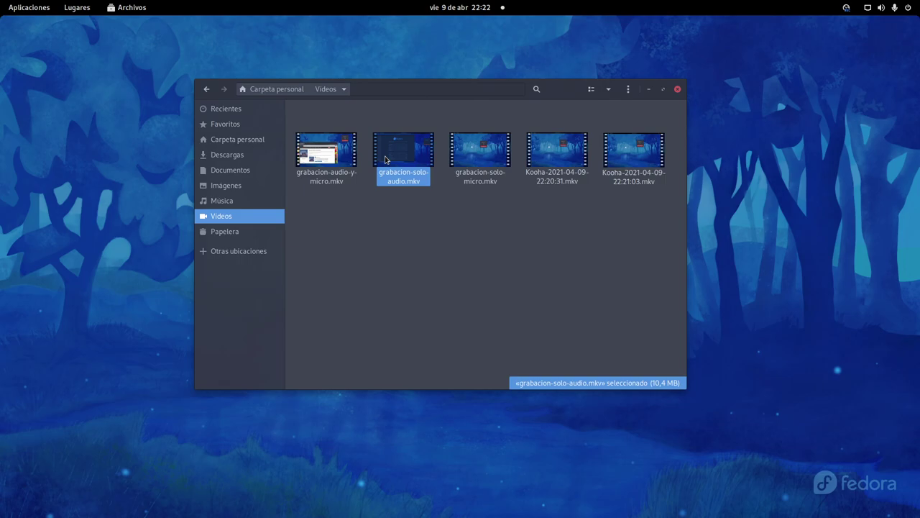
right_click(390, 156)
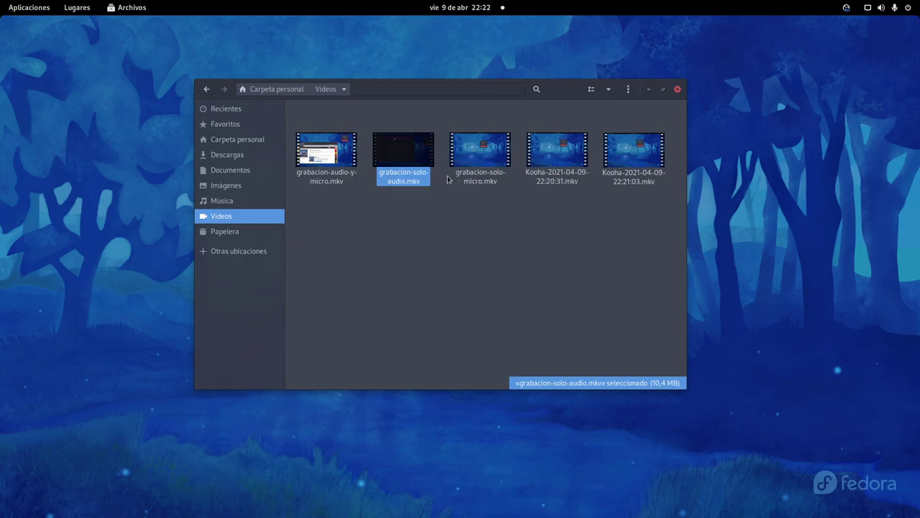
left_click(448, 180)
left_click(524, 146)
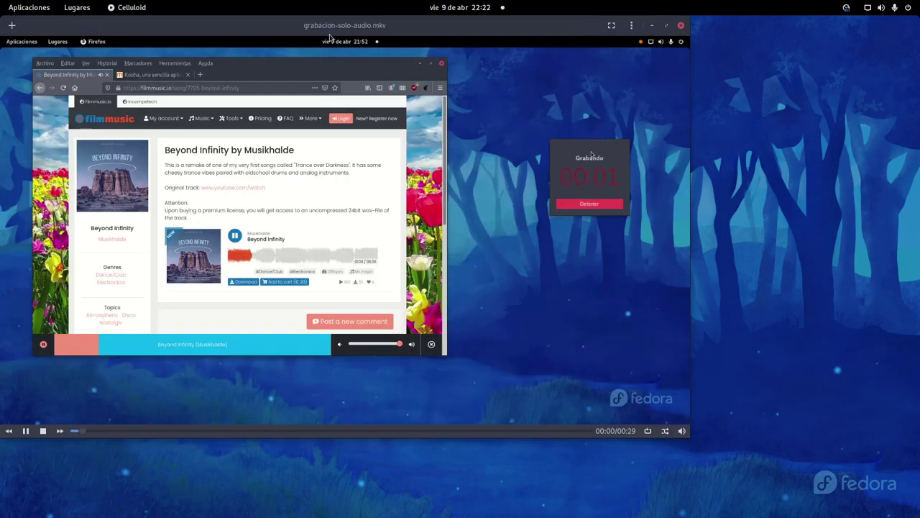
left_click_drag(329, 35, 472, 33)
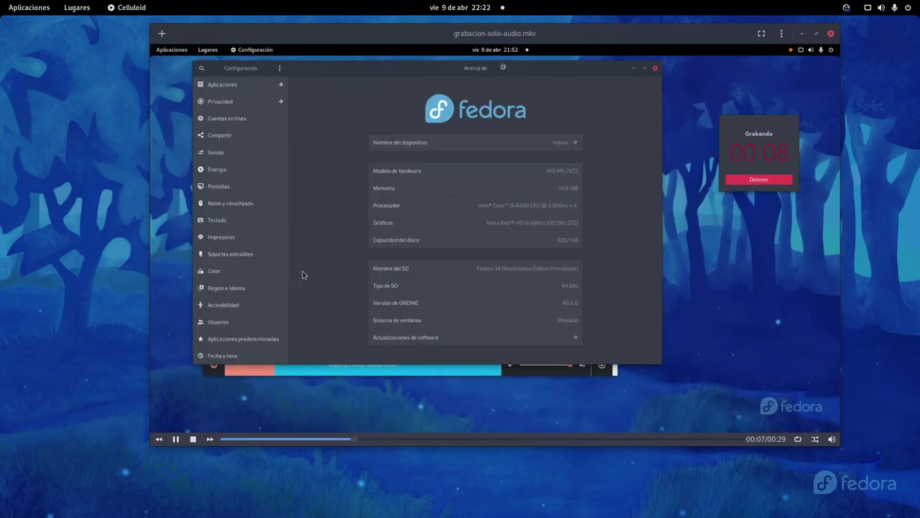
- Pause the device-audio recording, resume its playback and pause it again at 00:23
left_click(176, 440)
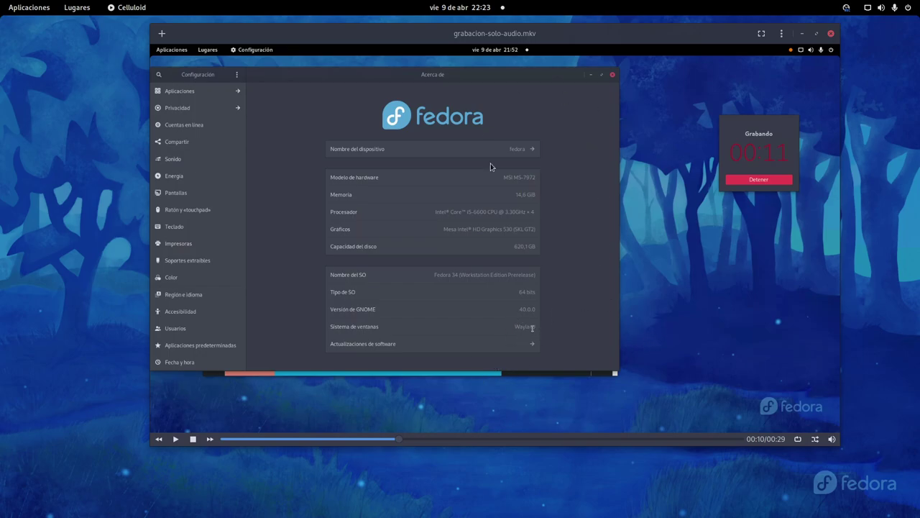
left_click(175, 439)
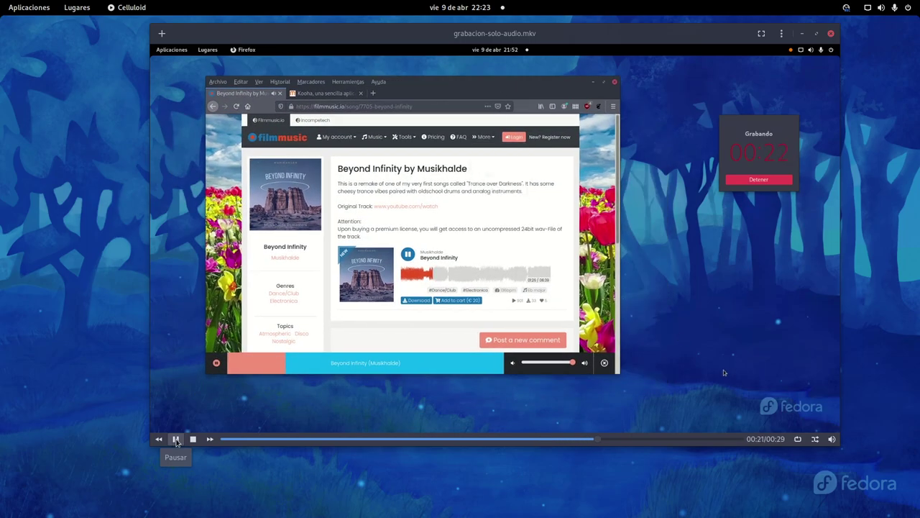
left_click(176, 439)
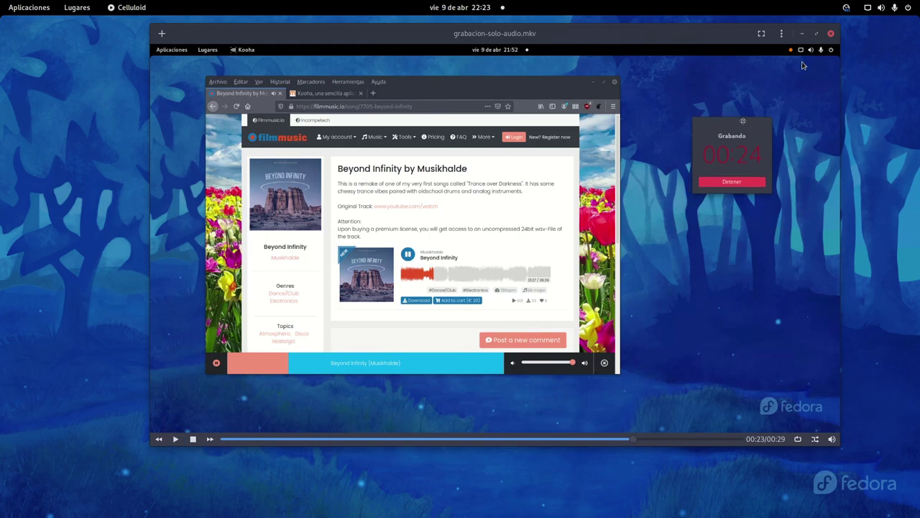
- Enlarge and centre the Celluloid window to examine the paused recording, and close the player
left_click_drag(712, 34, 625, 36)
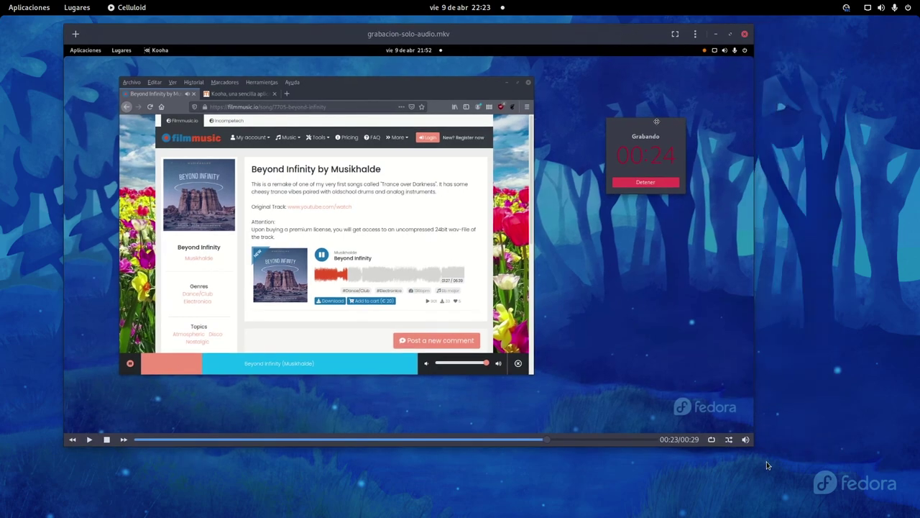
left_click_drag(754, 447, 877, 514)
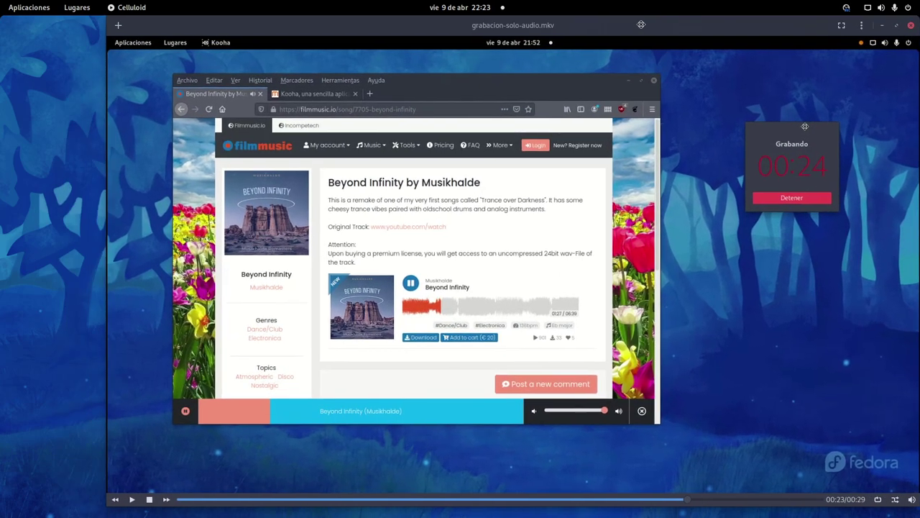
left_click_drag(588, 41, 572, 33)
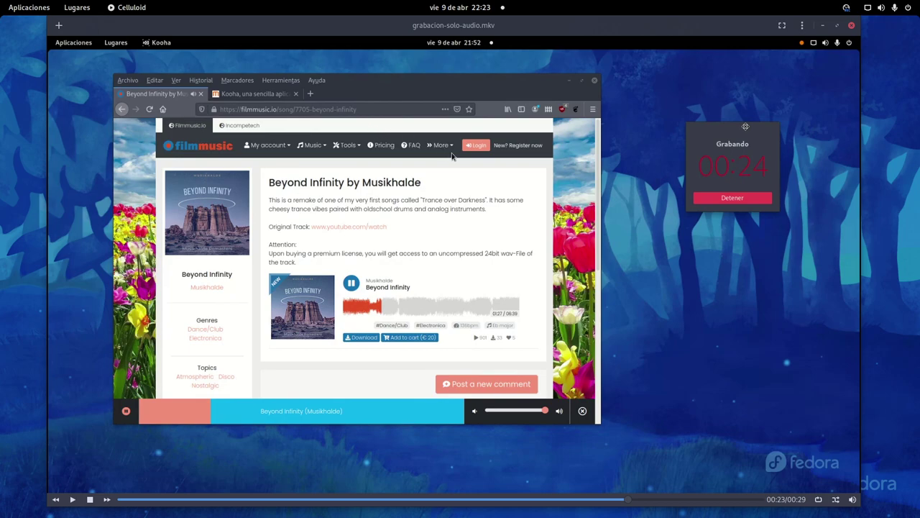
left_click(851, 26)
- Play grabacion-solo-micro.mkv with mpv Media Player in a reduced, resized window and close the player
left_click(464, 245)
left_click(496, 159)
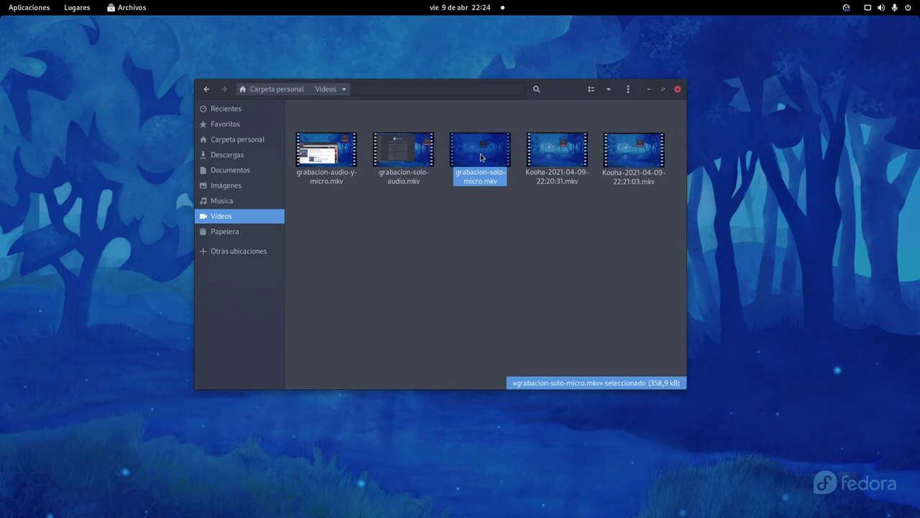
right_click(481, 157)
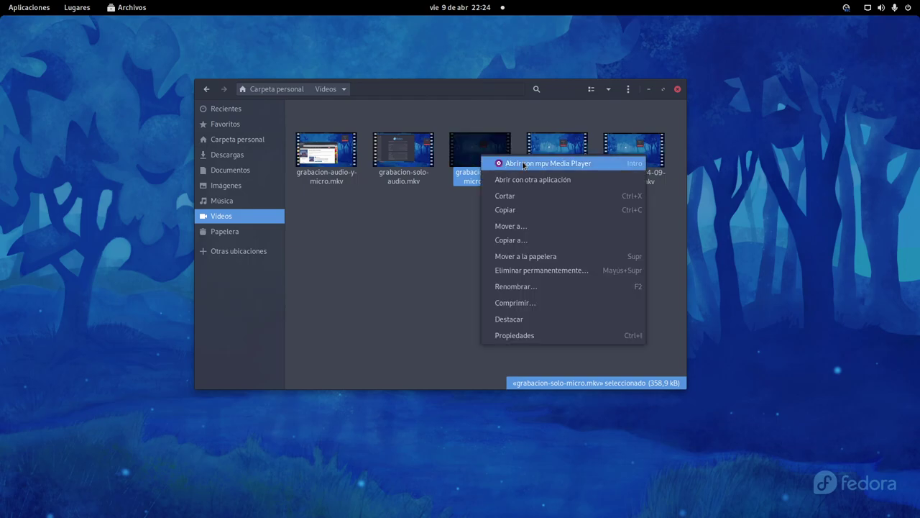
left_click(523, 166)
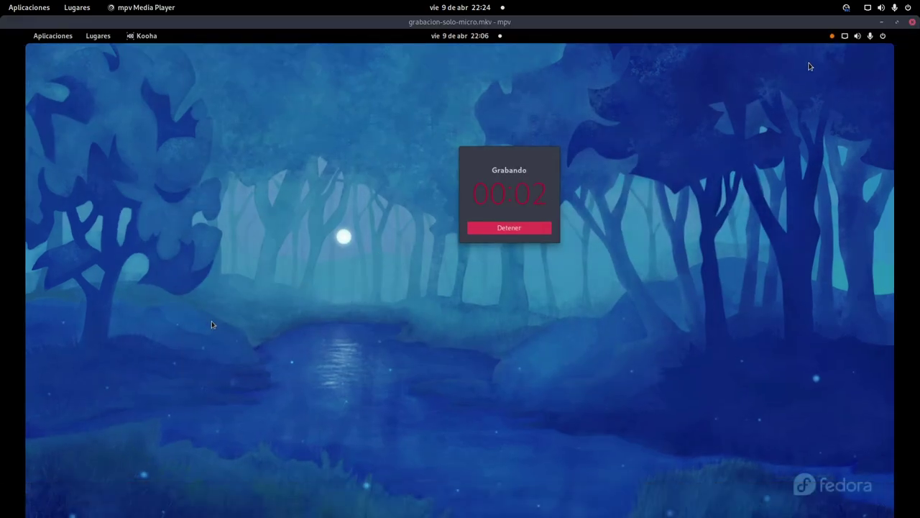
left_click(898, 22)
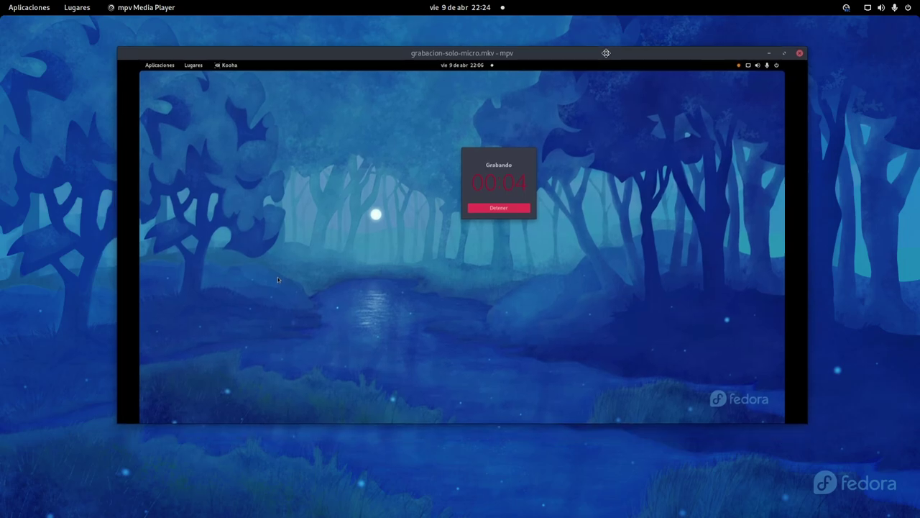
mouse_move(793, 427)
left_click_drag(792, 427, 787, 436)
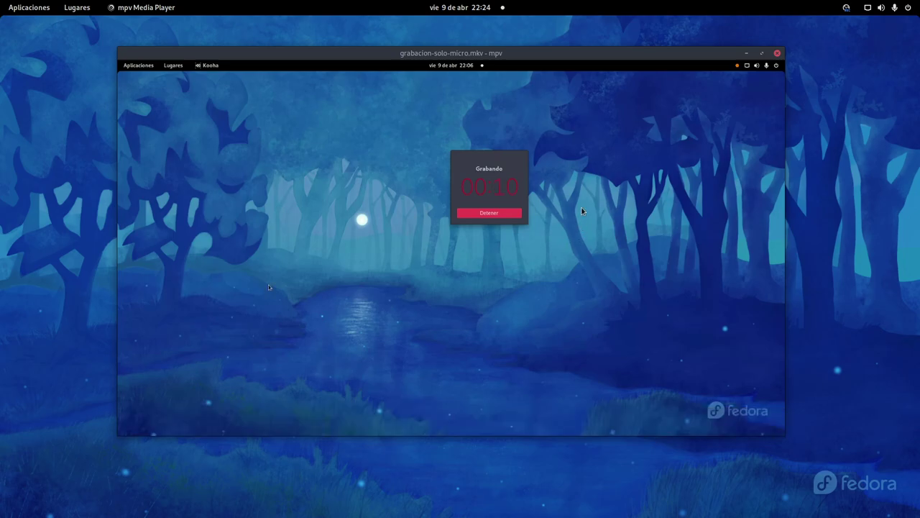
left_click(777, 53)
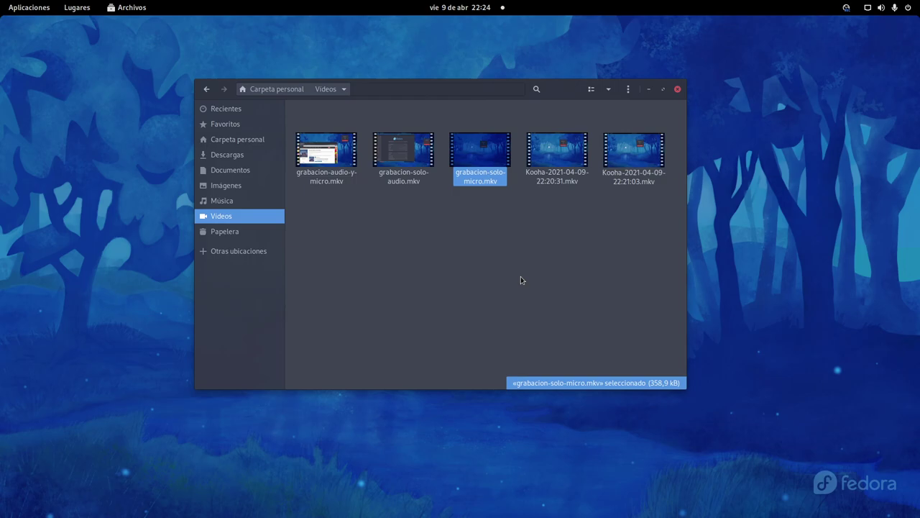
- Select the microphone, device-audio and combined recordings one after another to compare them, and minimize the file manager
left_click(427, 273)
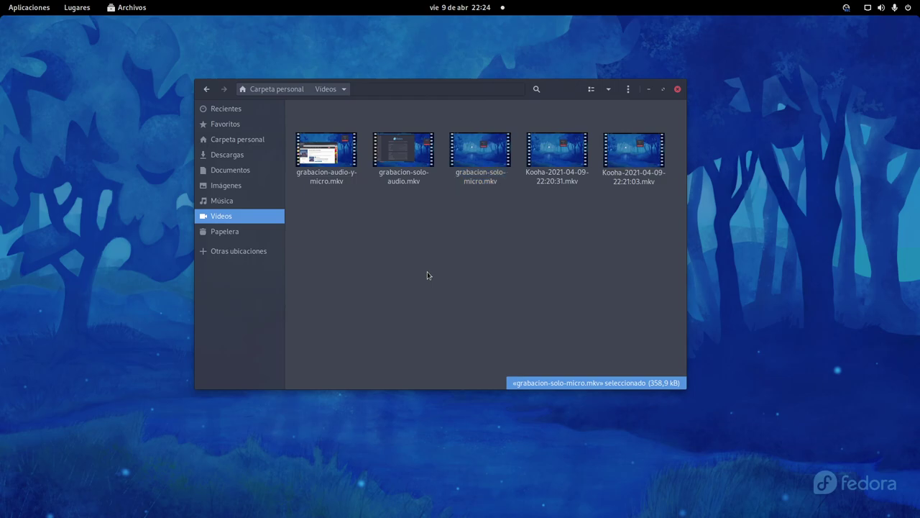
left_click(489, 156)
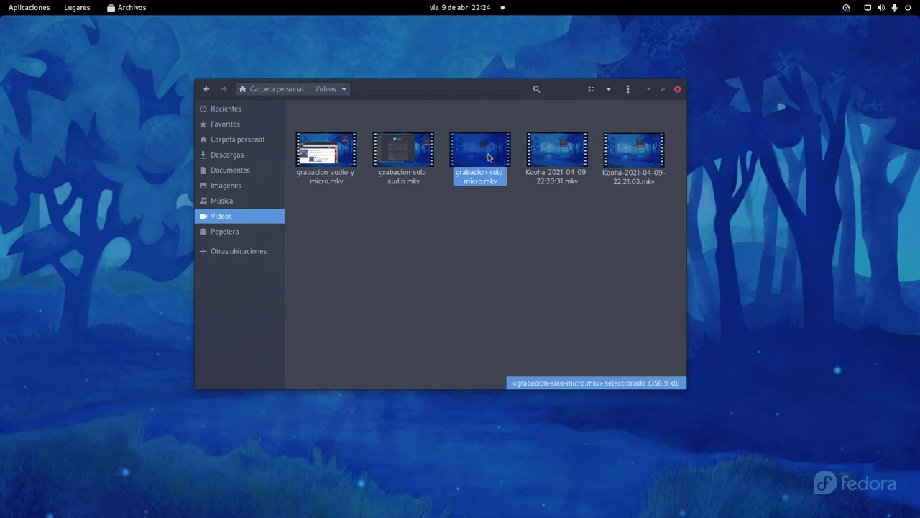
left_click(414, 154)
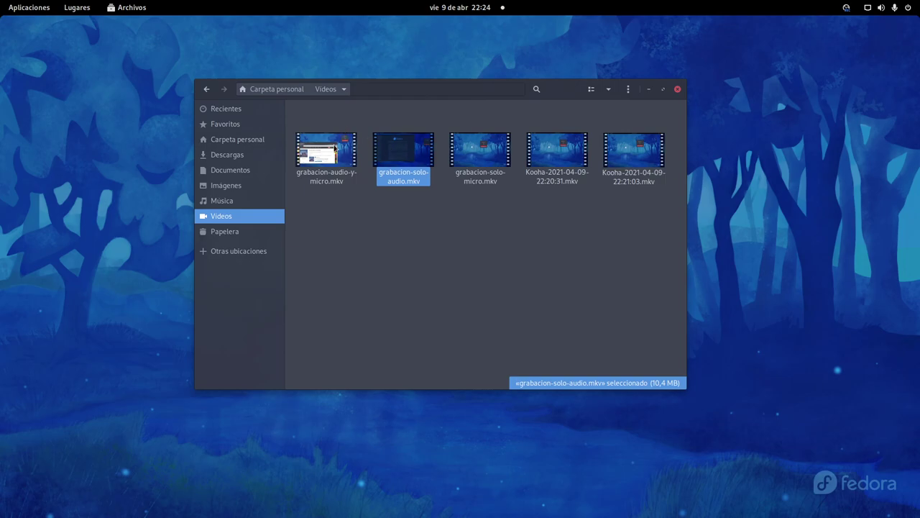
left_click(334, 149)
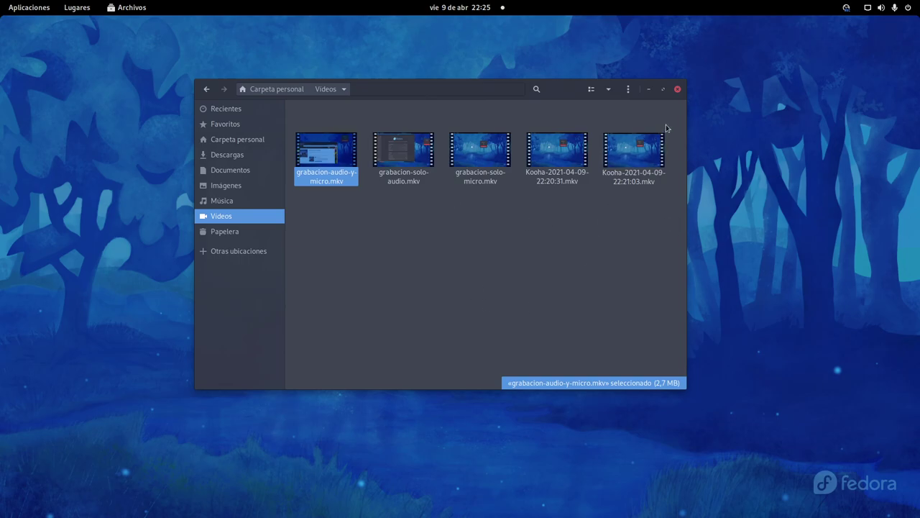
left_click(649, 89)
- Move the Kooha window to the upper centre of the desktop and switch to Firefox showing Kooha's Flathub page
left_click_drag(571, 119, 491, 112)
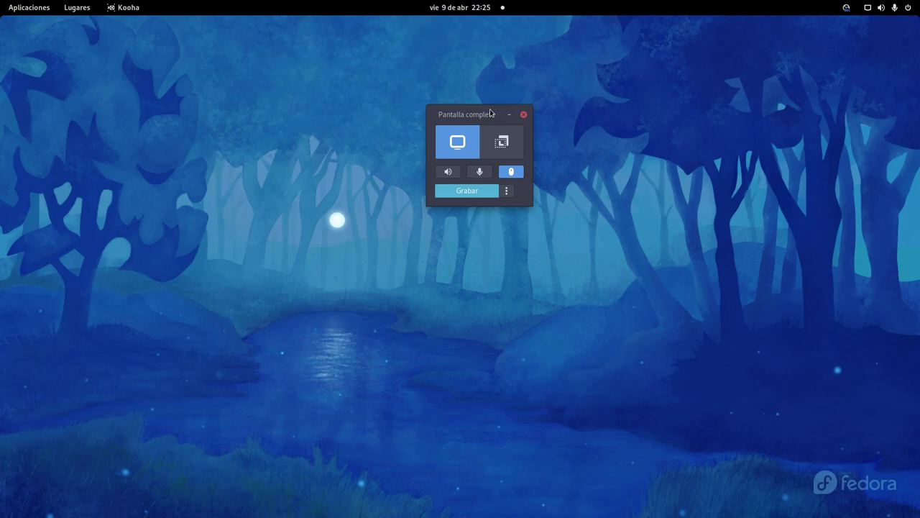
key("super")
left_click(496, 310)
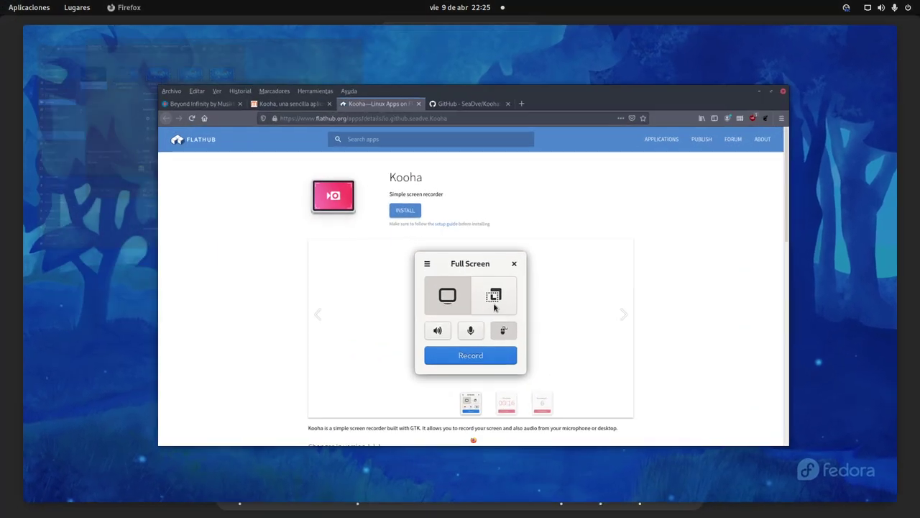
- Review the files, roadmap and installation instructions on Kooha's GitHub repository page, and minimize the browser
left_click(452, 61)
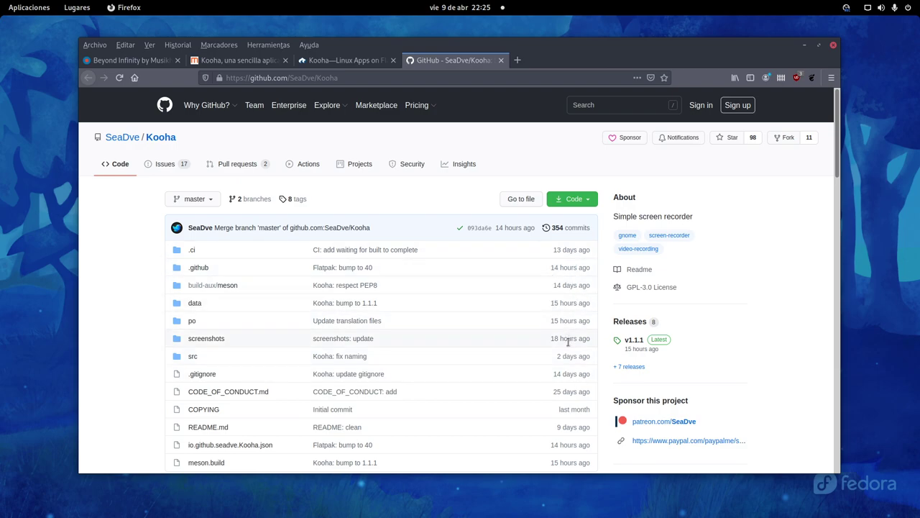
scroll(563, 334, "down", 2)
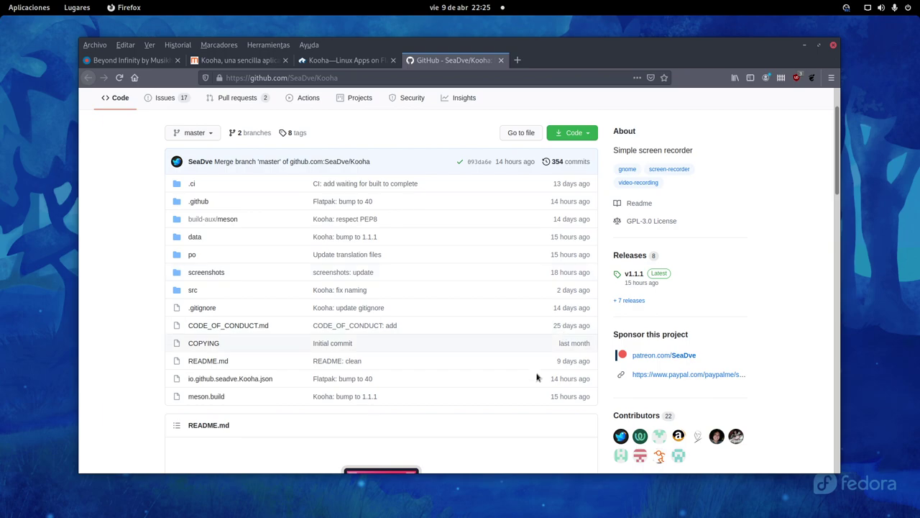
scroll(545, 366, "down", 5)
scroll(503, 331, "down", 10)
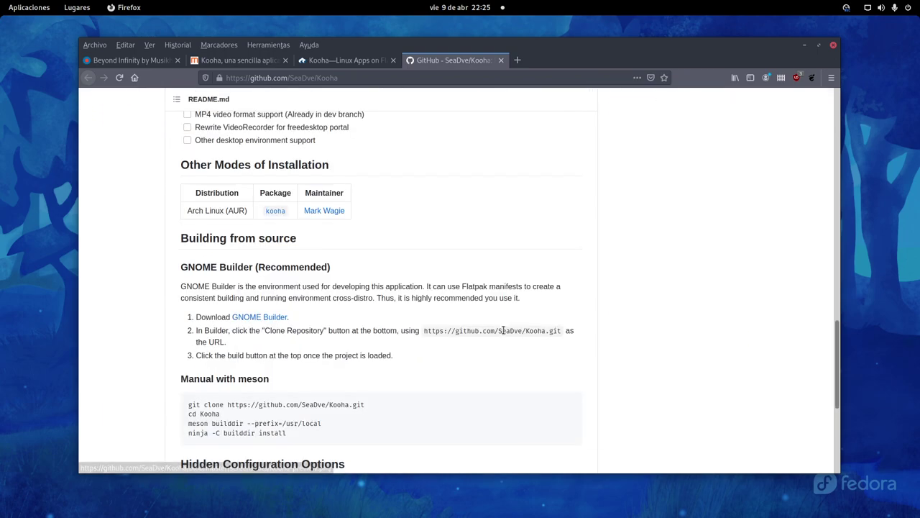
scroll(484, 328, "up", 5)
scroll(484, 328, "up", 2)
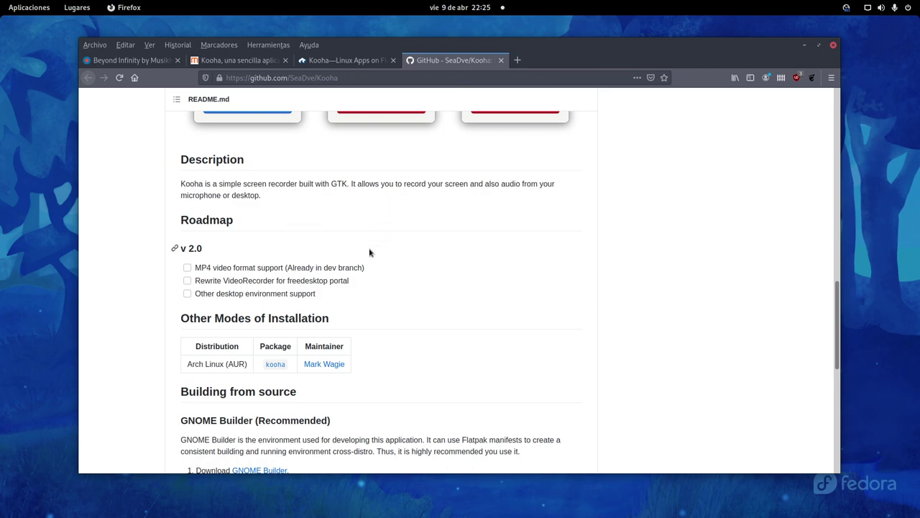
scroll(381, 290, "up", 10)
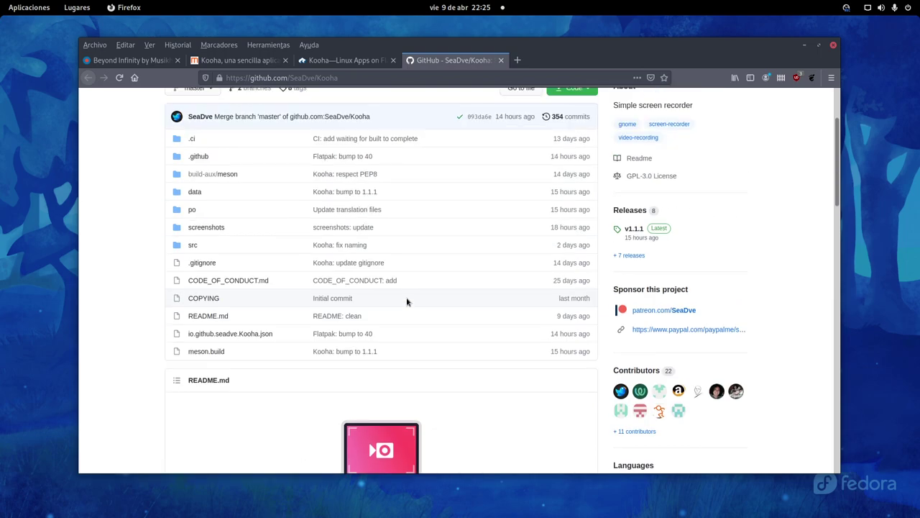
left_click(807, 46)
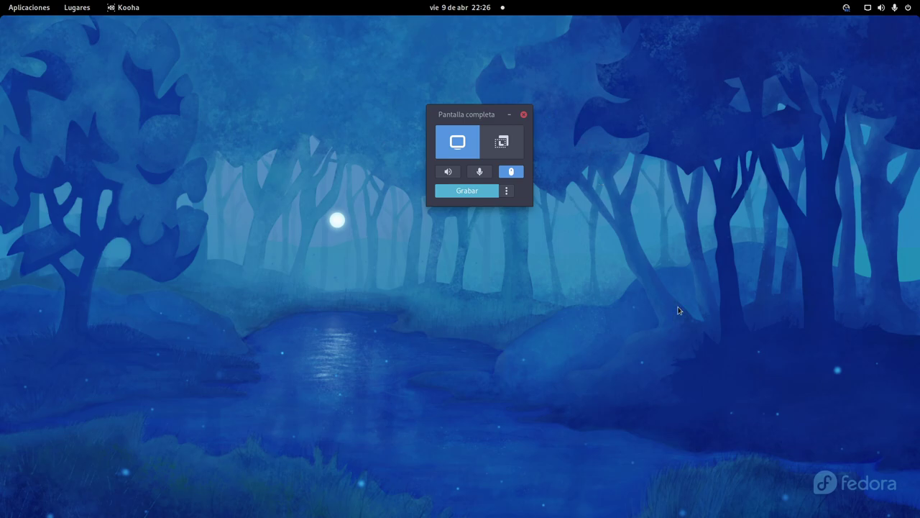
- Look through the installed applications, search for "re" and launch RecApp
key("super")
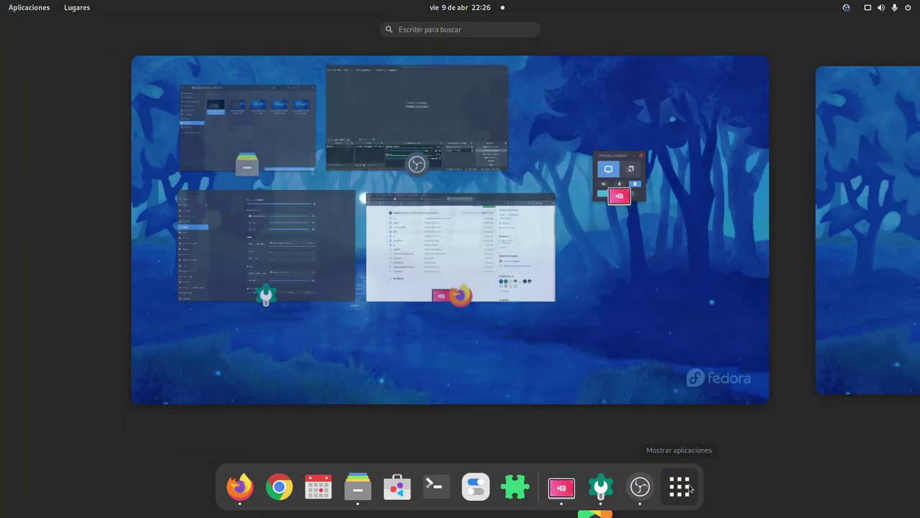
left_click(689, 489)
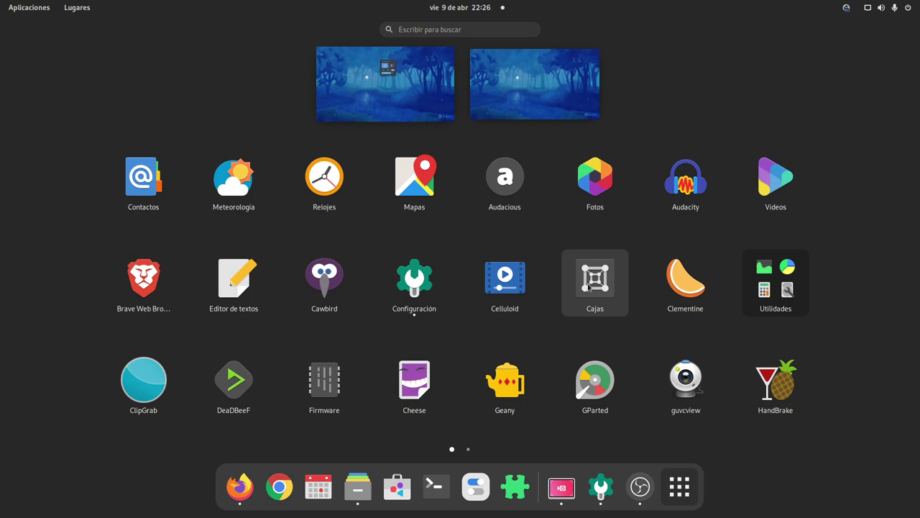
scroll(588, 286, "down", 1)
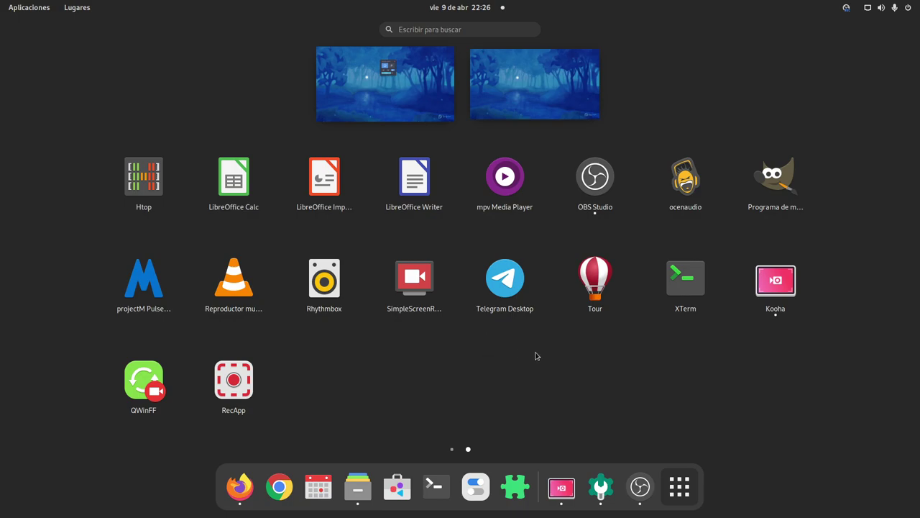
left_click(435, 32)
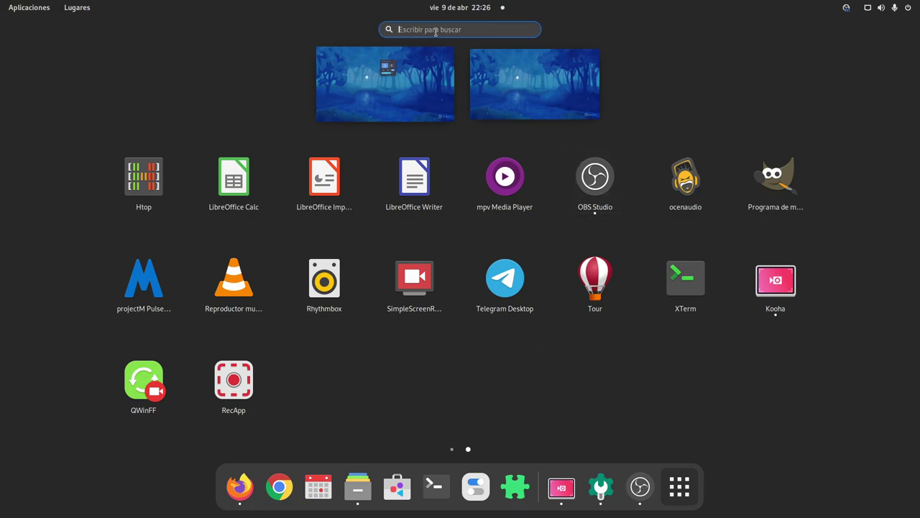
type("re")
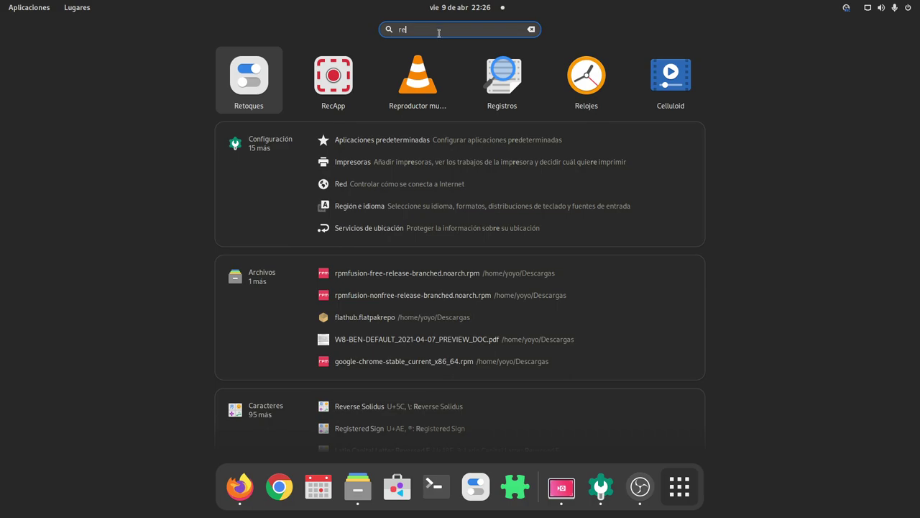
left_click(345, 85)
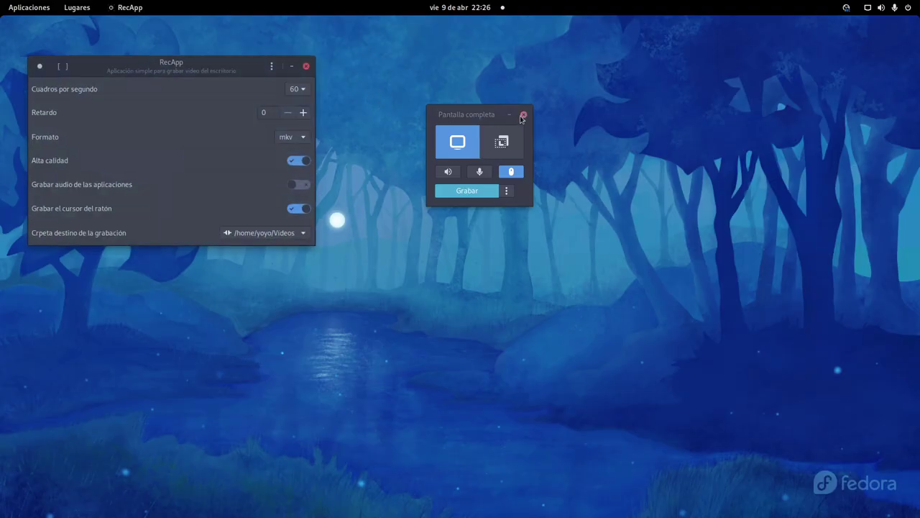
- Close Kooha and move the RecApp window to the upper centre of the desktop to present its recording options
left_click(522, 117)
left_click_drag(203, 65, 491, 91)
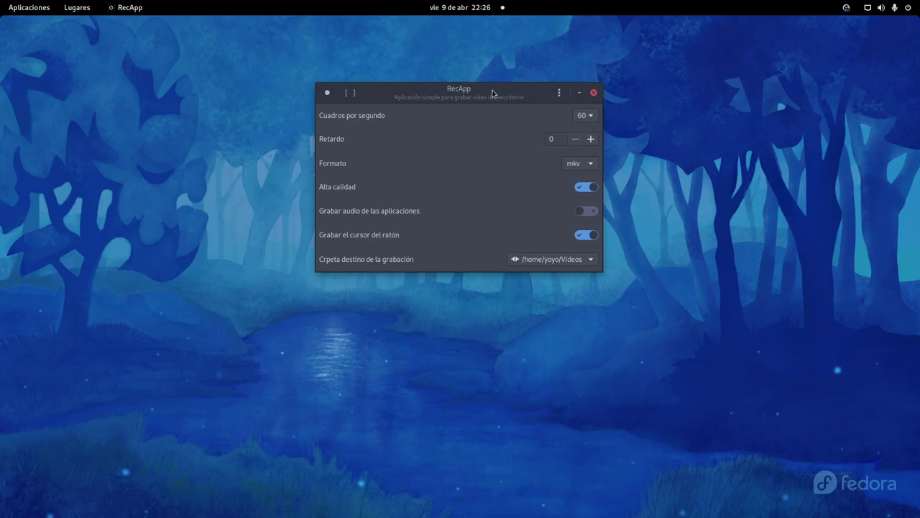
left_click_drag(524, 91, 552, 110)
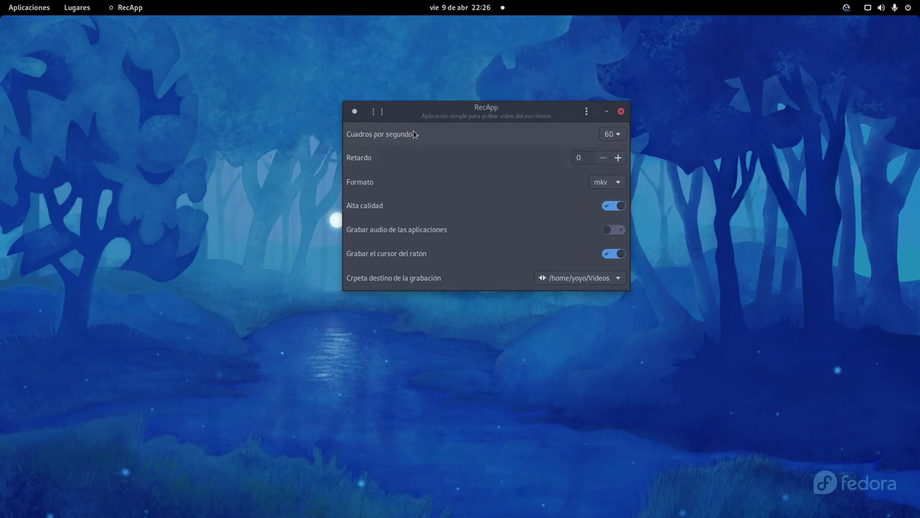
- Close RecApp and switch to the OBS Studio window that is running the recording
left_click(621, 111)
key("super")
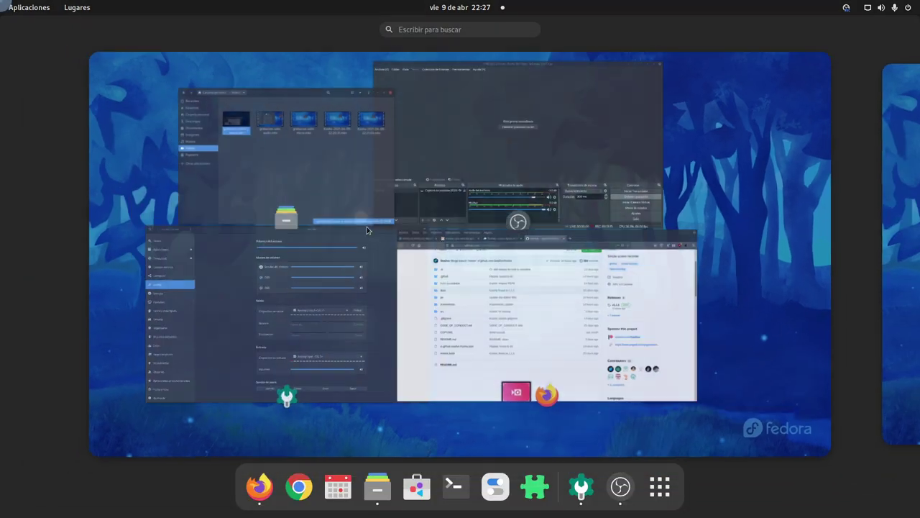
left_click(532, 140)
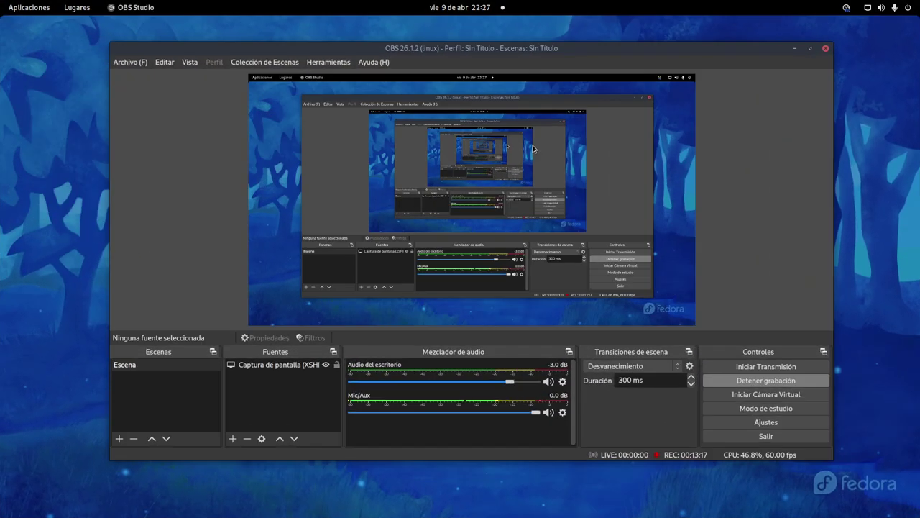